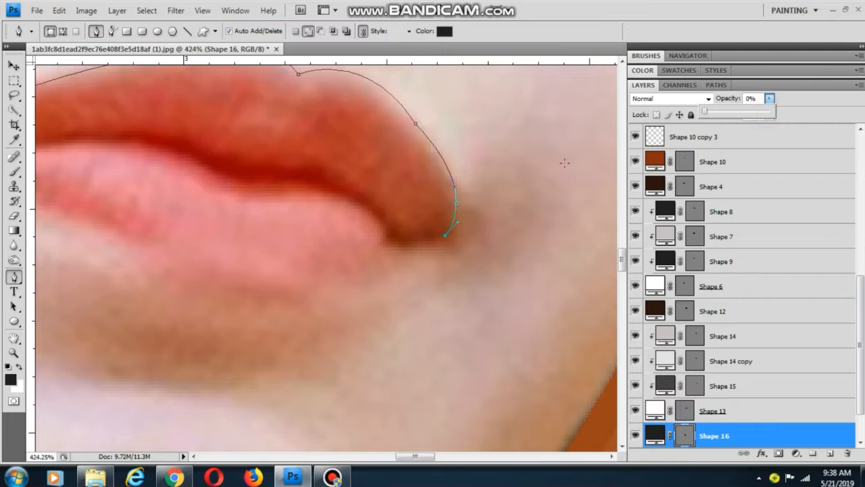
- Finish the upper-lip outline with the Pen tool, tracing back along the line between the lips and closing the path at the starting corner
scroll(534, 216, down, 2)
scroll(448, 242, up, 2)
scroll(446, 241, down, 1)
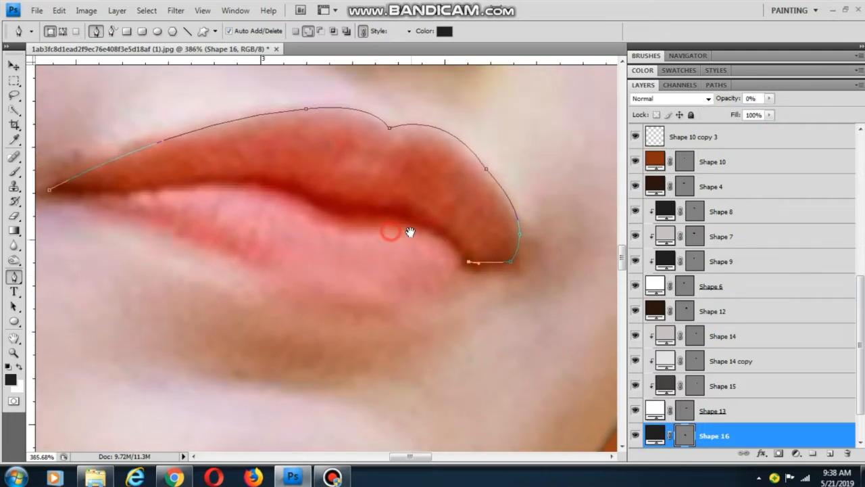
scroll(345, 209, up, 1)
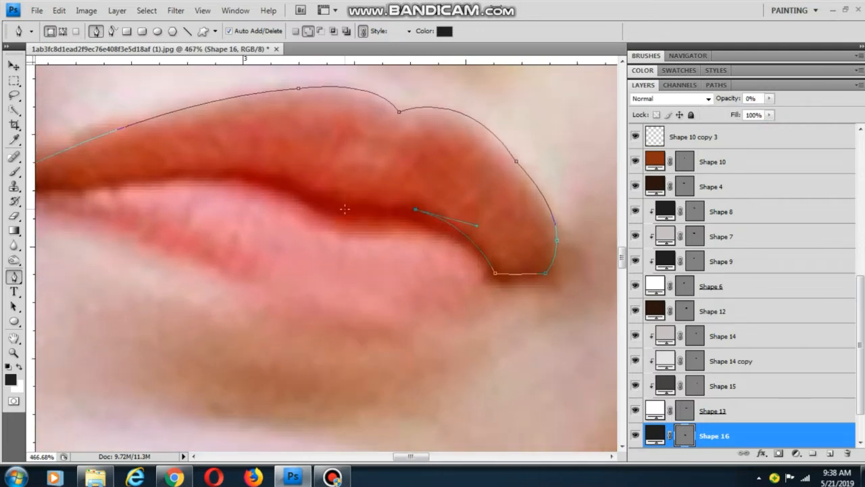
alt+click(345, 208)
drag(352, 224, 415, 275)
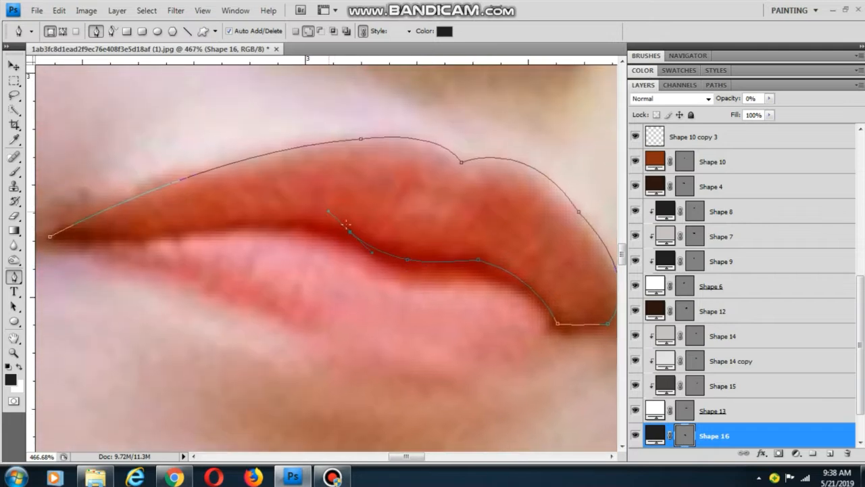
drag(326, 249, 442, 226)
click(291, 208)
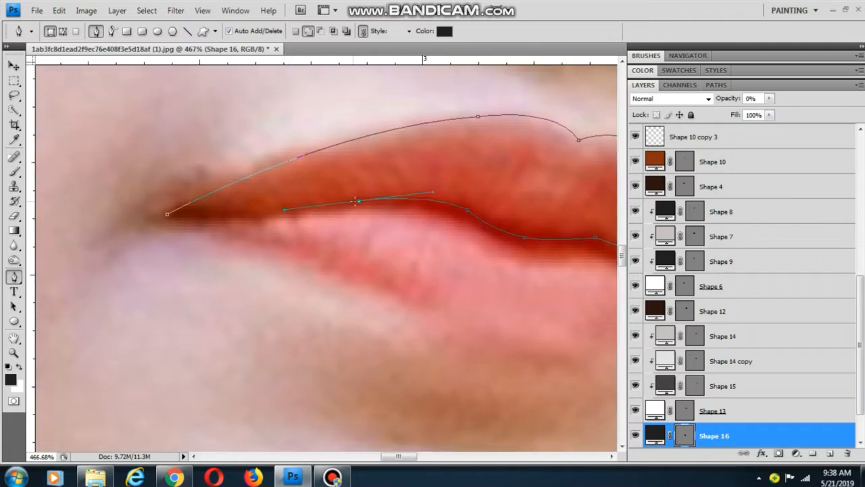
drag(312, 226, 408, 228)
drag(335, 213, 305, 212)
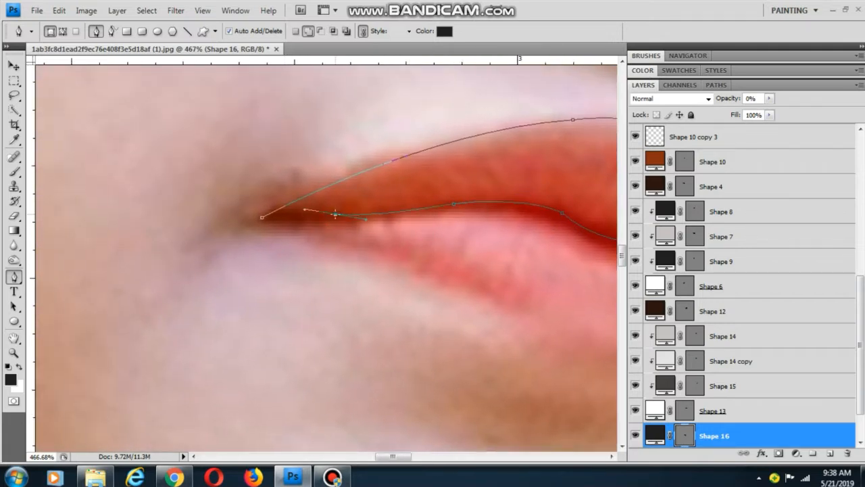
click(262, 225)
scroll(280, 251, down, 4)
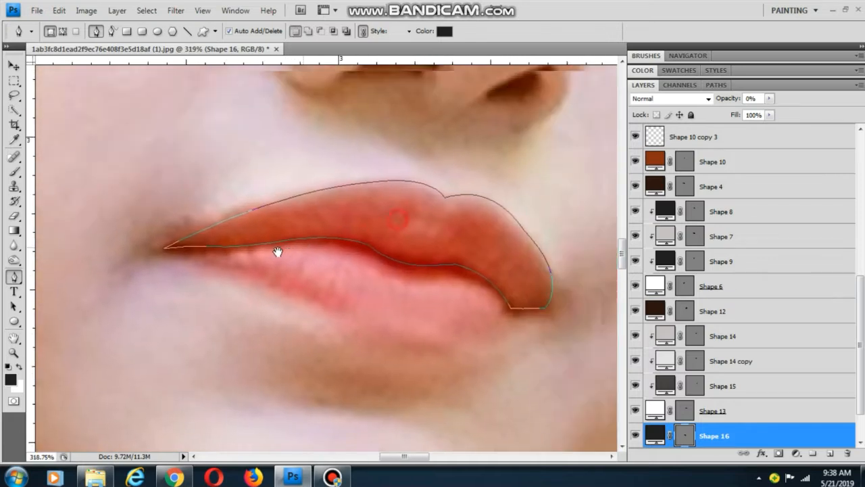
- Set the upper-lip shape's opacity to 12% and recolour it to a coral red based on the lips in the photo
drag(769, 99, 777, 113)
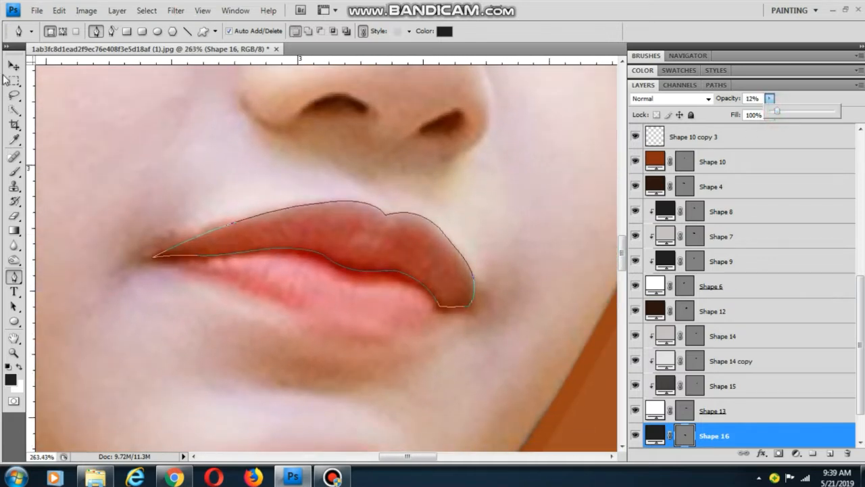
click(13, 64)
click(135, 135)
double_click(657, 409)
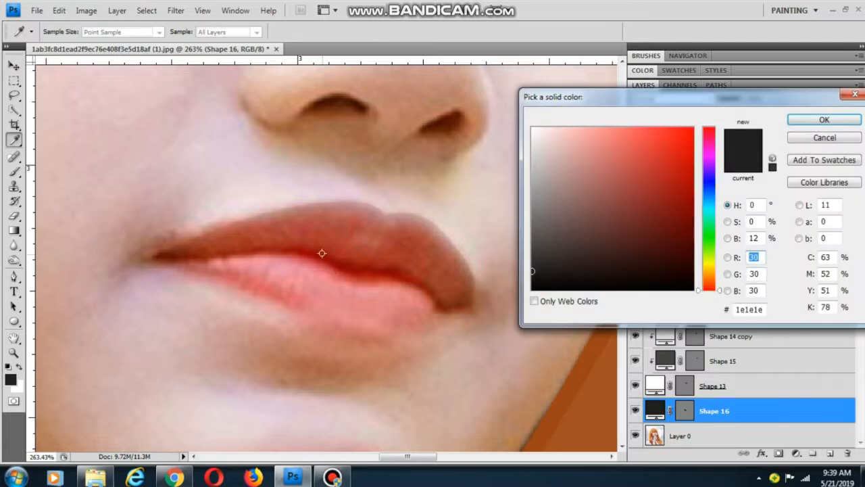
click(265, 284)
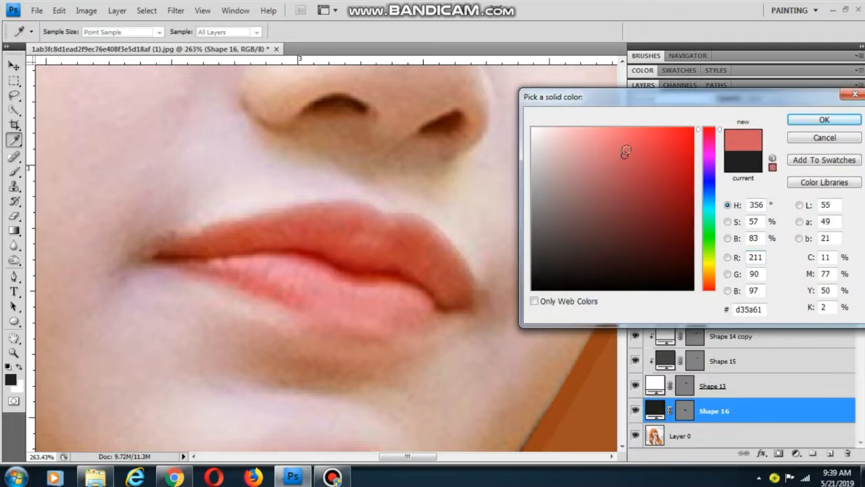
click(824, 120)
- Set the upper-lip shape's opacity to 55%
scroll(365, 256, down, 1)
scroll(365, 256, up, 2)
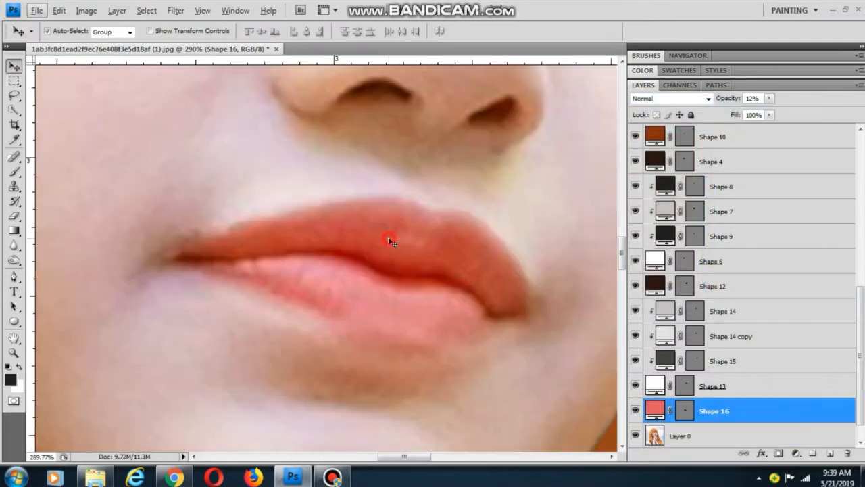
click(768, 99)
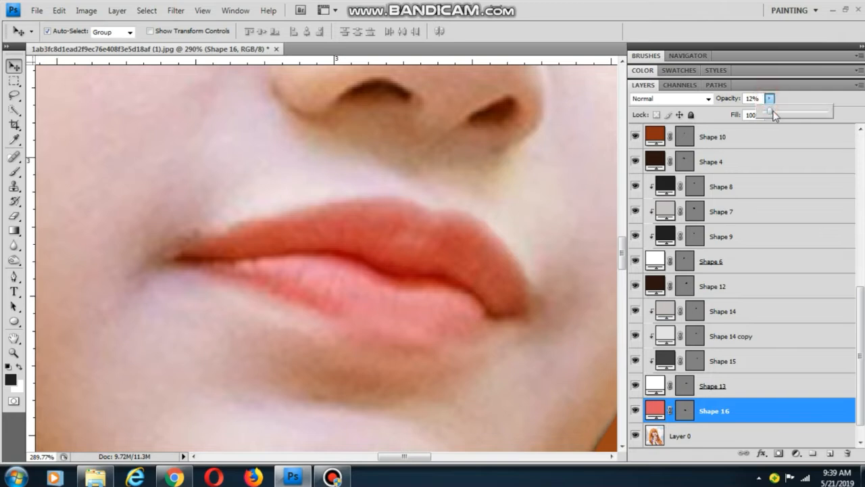
drag(779, 116, 799, 120)
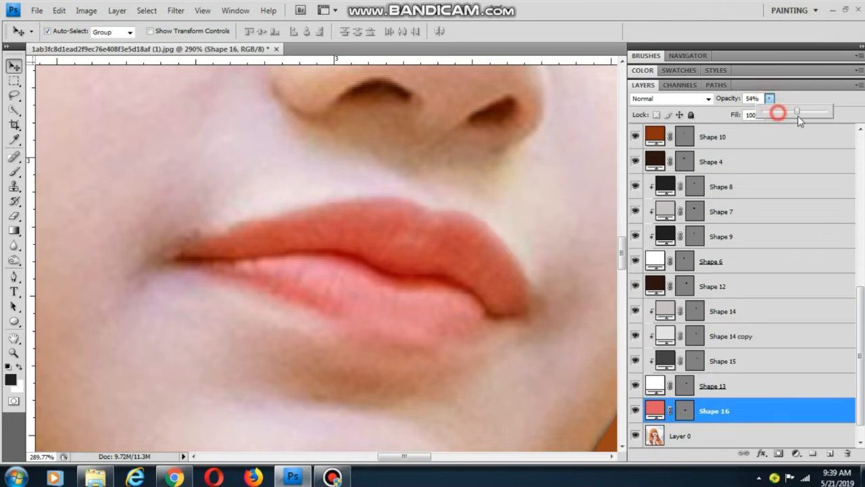
click(572, 151)
- Start a new Pen tool shape, tracing a curve just inside the upper lip's upper edge from one mouth corner to the other
click(14, 276)
scroll(189, 256, up, 1)
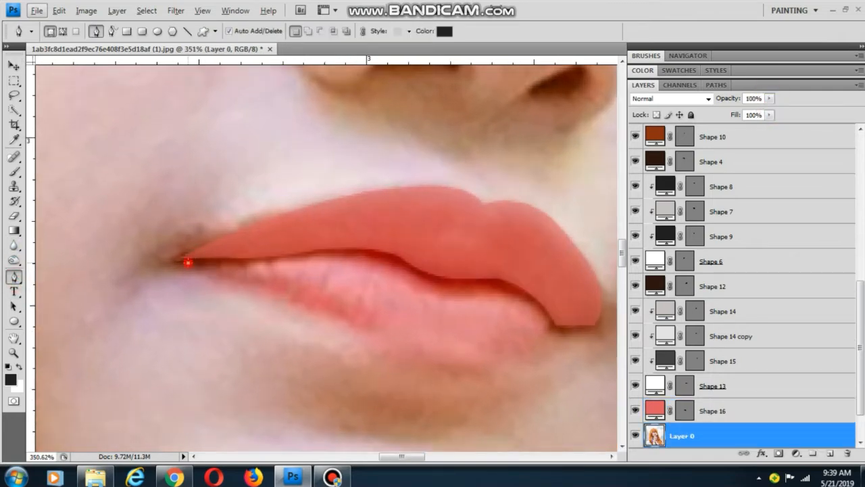
click(188, 262)
drag(477, 207, 557, 260)
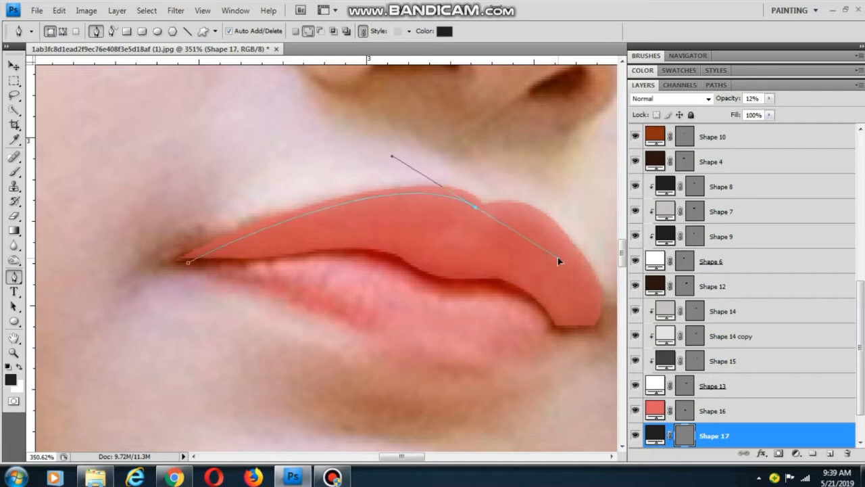
drag(475, 210, 302, 144)
drag(379, 161, 414, 203)
scroll(424, 236, up, 1)
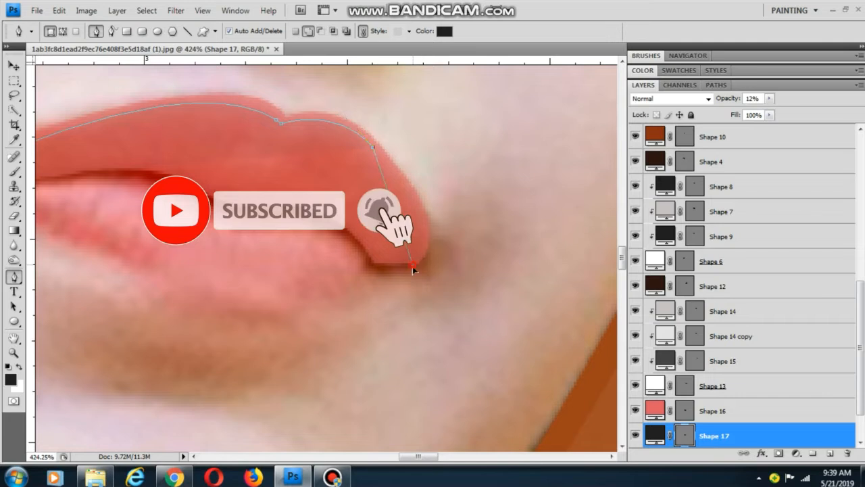
drag(413, 265, 372, 318)
- Carry the path back around the outside of the upper lip and close it at its starting point to form the rim shape
click(438, 289)
click(449, 210)
click(437, 174)
click(406, 115)
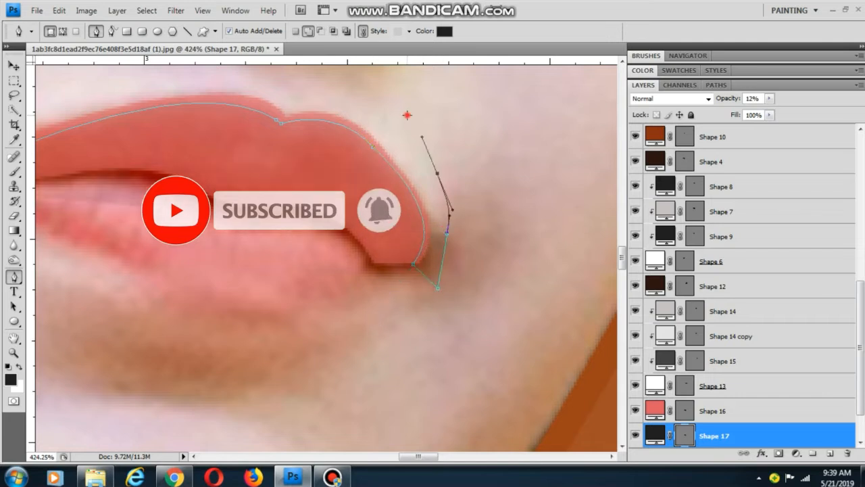
drag(305, 184, 396, 254)
click(325, 146)
drag(233, 147, 191, 188)
drag(126, 212, 298, 201)
click(216, 180)
drag(156, 191, 148, 209)
click(134, 241)
click(149, 269)
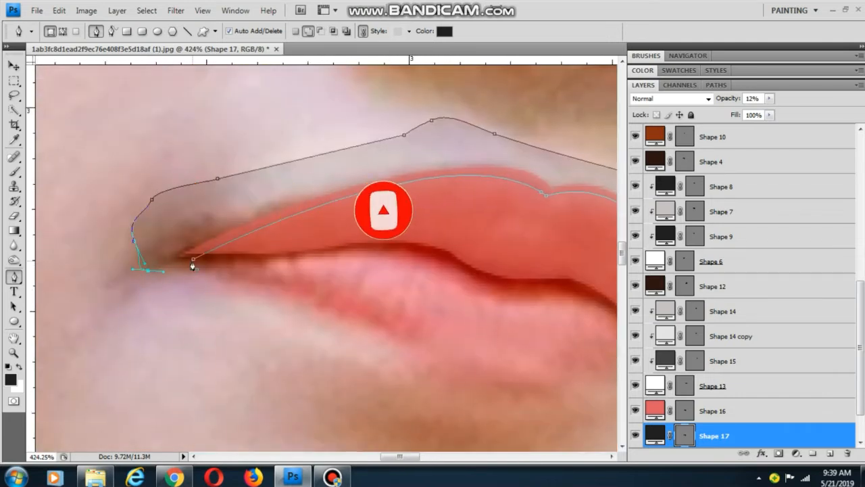
click(193, 259)
- Set the rim shape's opacity to 100%
text(100)
key(Return)
right_click(749, 432)
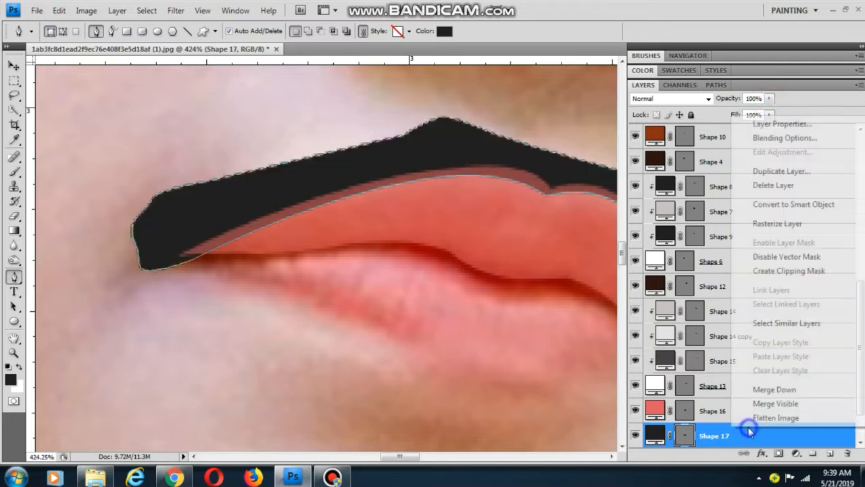
click(713, 436)
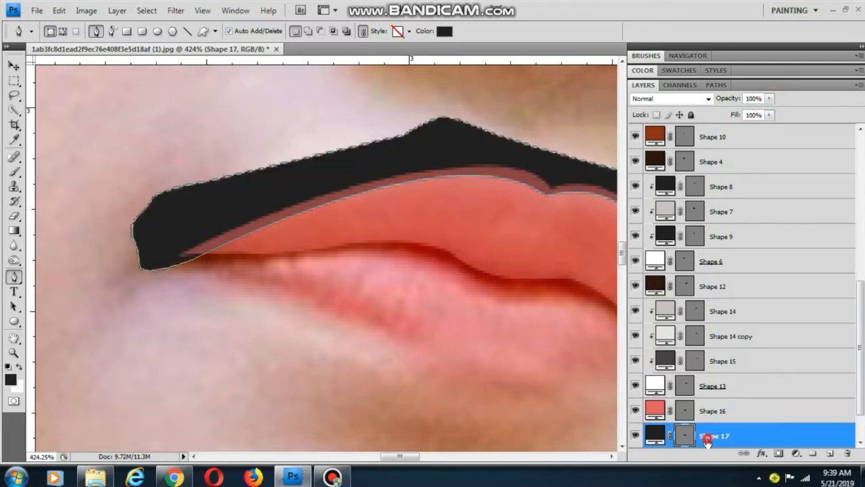
- Move the rim shape's layer above the upper-lip shape (Shape 16) and clip it to that shape
drag(713, 435, 723, 410)
right_click(722, 411)
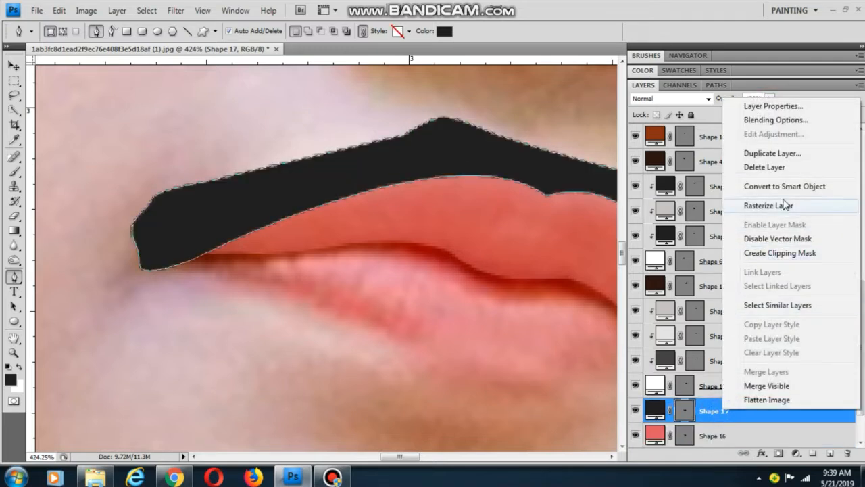
click(773, 253)
- Recolour the clipped rim shape to a slightly darker red than the upper-lip fill, starting from a colour sampled on the lip
double_click(666, 410)
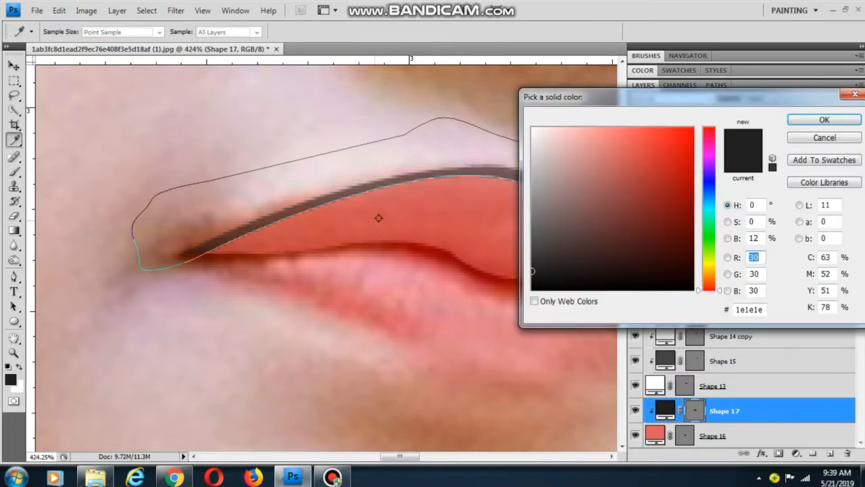
click(378, 218)
click(637, 167)
click(824, 120)
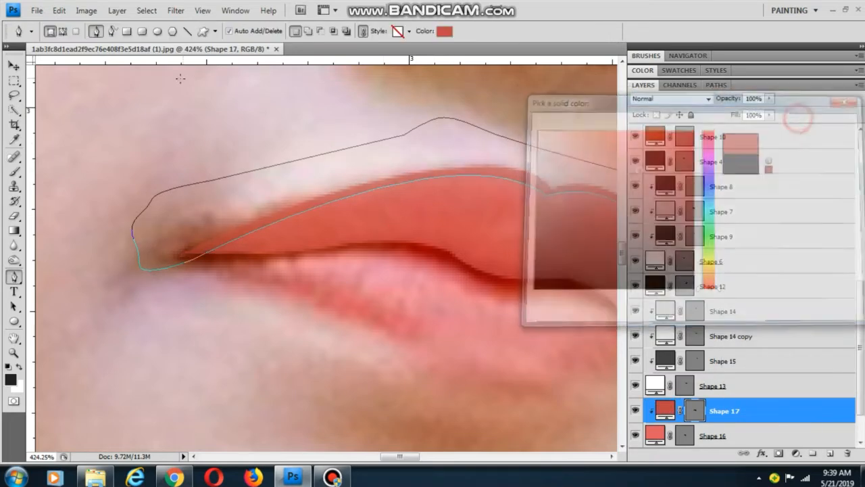
click(14, 66)
click(342, 279)
- Draw a closed, rounded Pen tool shape directly above Shape 16, covering the upper lip's narrow side up to its midsection
scroll(342, 279, down, 1)
click(484, 212)
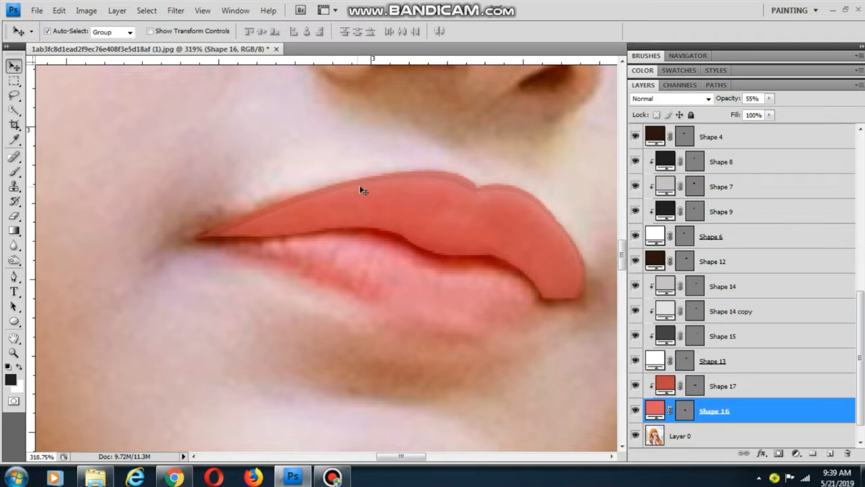
scroll(338, 231, up, 1)
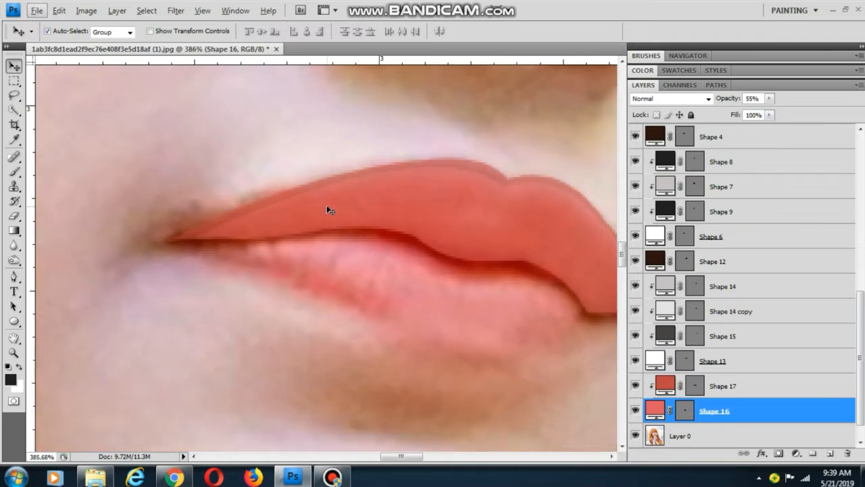
click(14, 277)
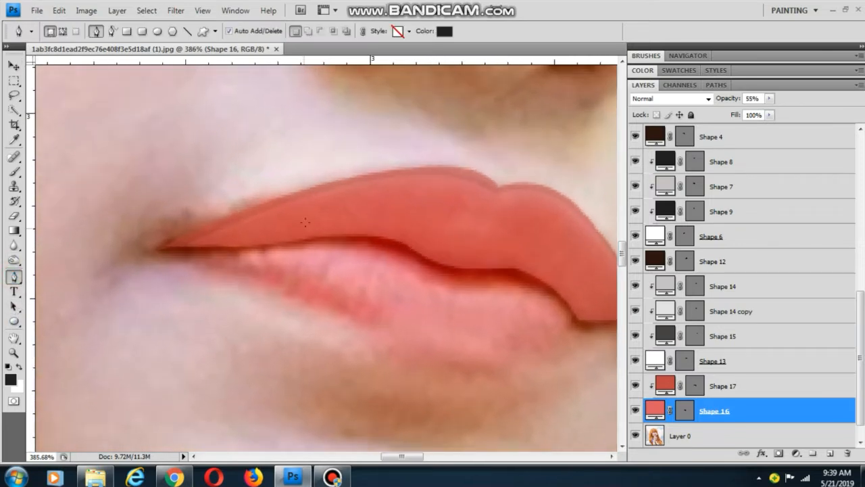
scroll(412, 179, down, 1)
click(395, 162)
drag(390, 262, 250, 325)
alt+click(390, 262)
drag(165, 218, 180, 189)
click(351, 165)
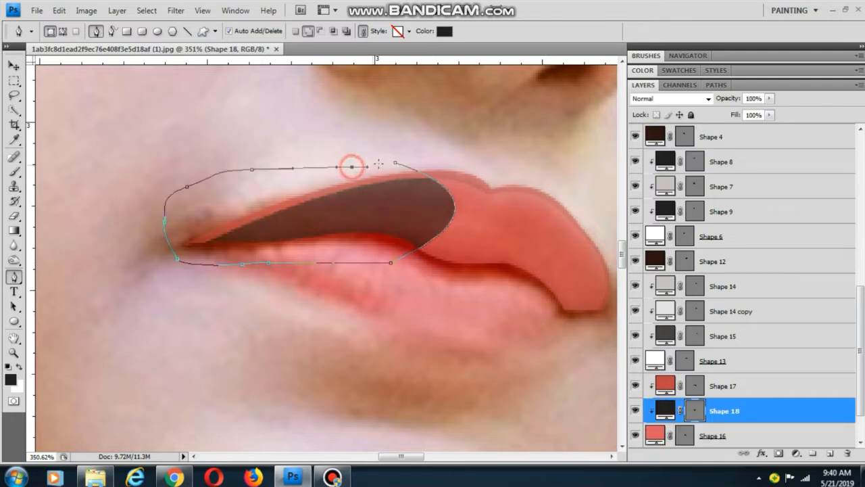
click(396, 162)
- Recolour the new clipped lip-shading shape to #d34a48
double_click(665, 411)
click(477, 239)
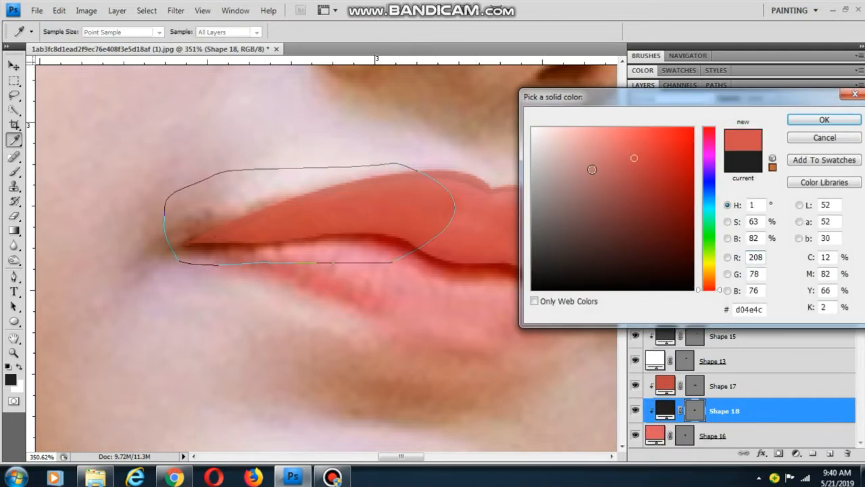
drag(638, 157, 644, 153)
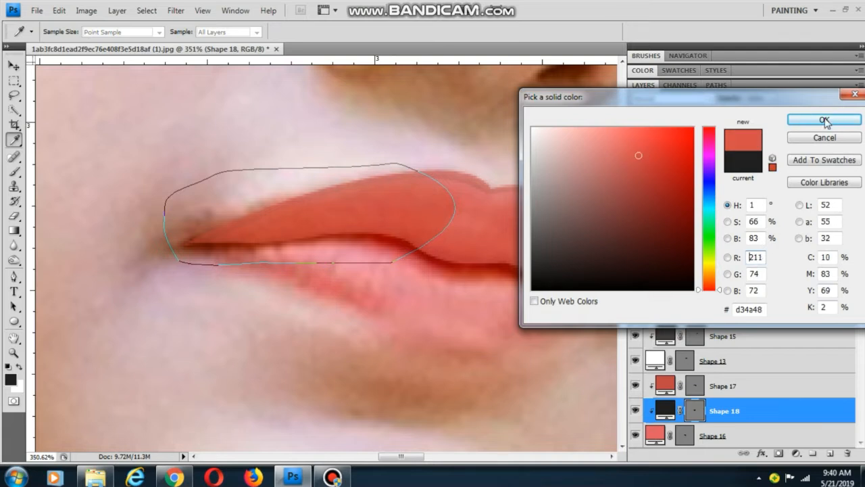
click(824, 120)
- Set the base upper-lip shape's (Shape 16) opacity to 100%
key(v)
scroll(343, 201, down, 1)
click(487, 227)
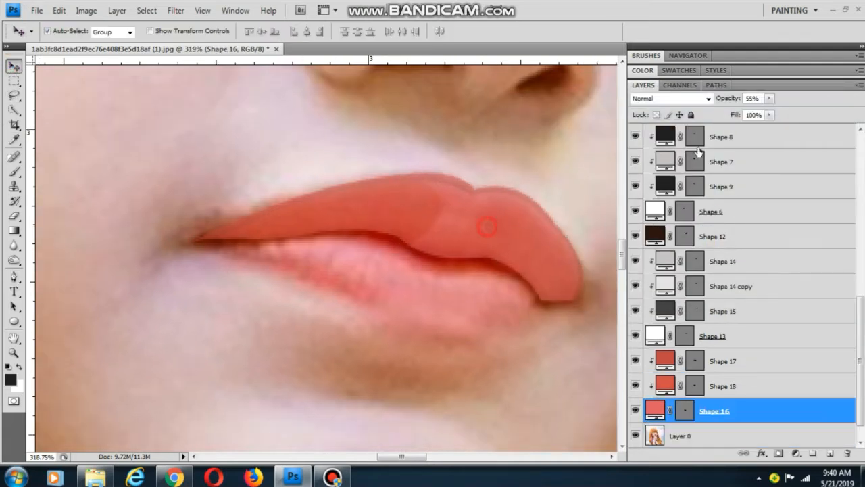
click(769, 99)
drag(768, 111, 805, 116)
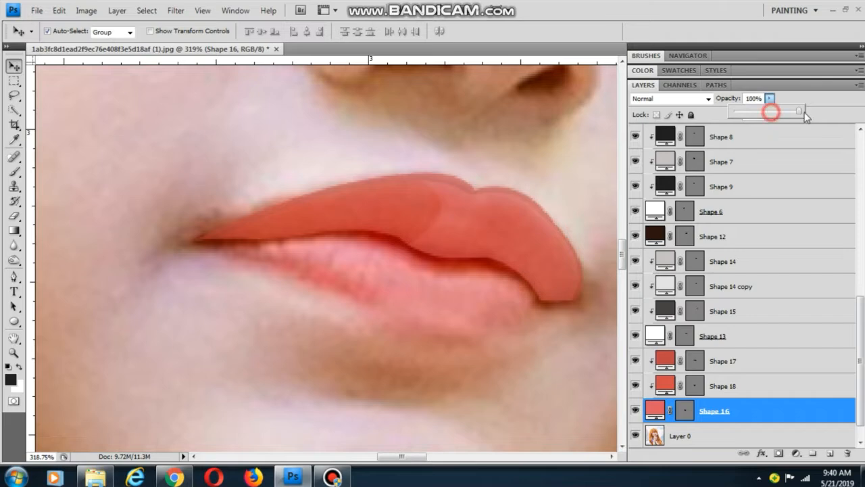
click(396, 280)
- Recolour the lip-shading shape (Shape 18) to a pinker red slightly darker than the base upper-lip fill
scroll(409, 267, up, 3)
click(376, 201)
double_click(664, 389)
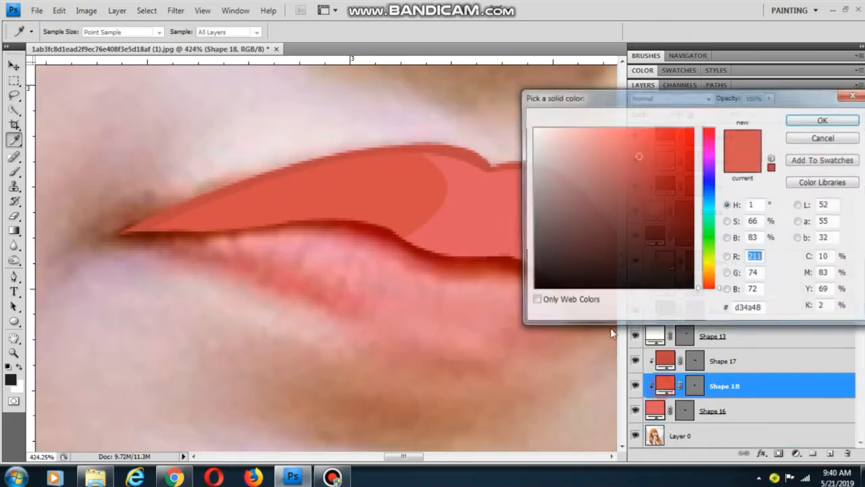
click(627, 147)
click(622, 143)
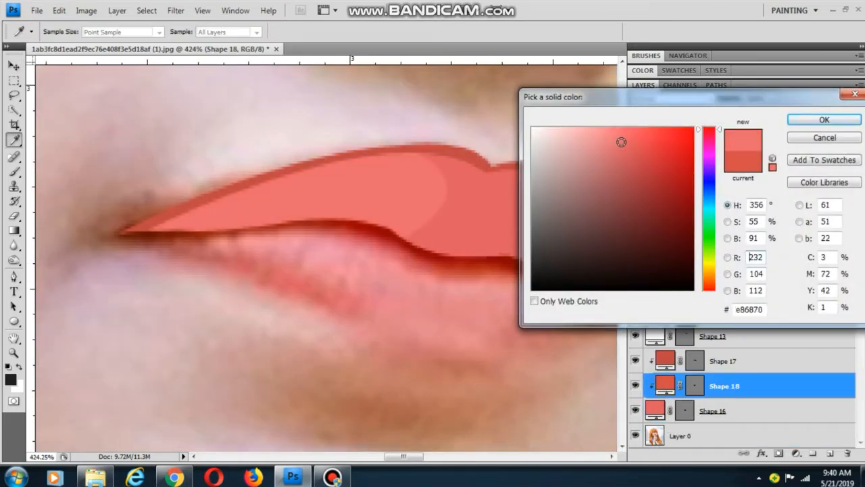
click(636, 153)
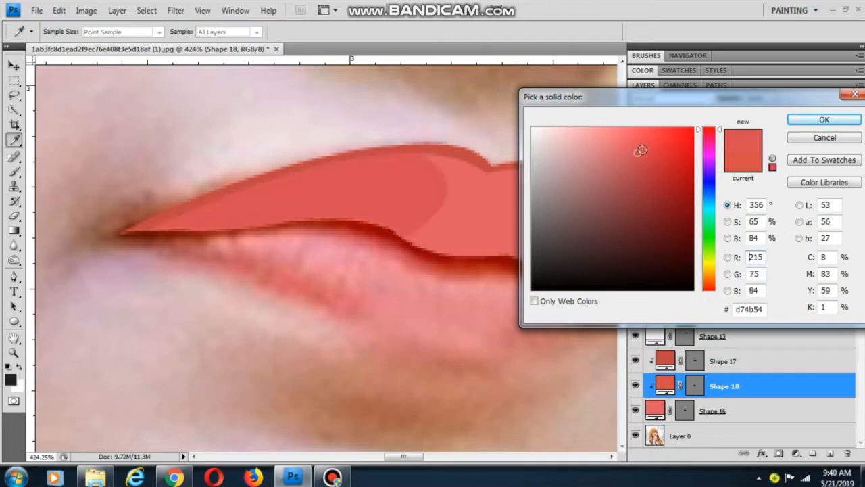
click(811, 119)
- Recolour the upper lip's rim shape (Shape 17) to a lighter red closer to the lip fill
key(v)
click(481, 159)
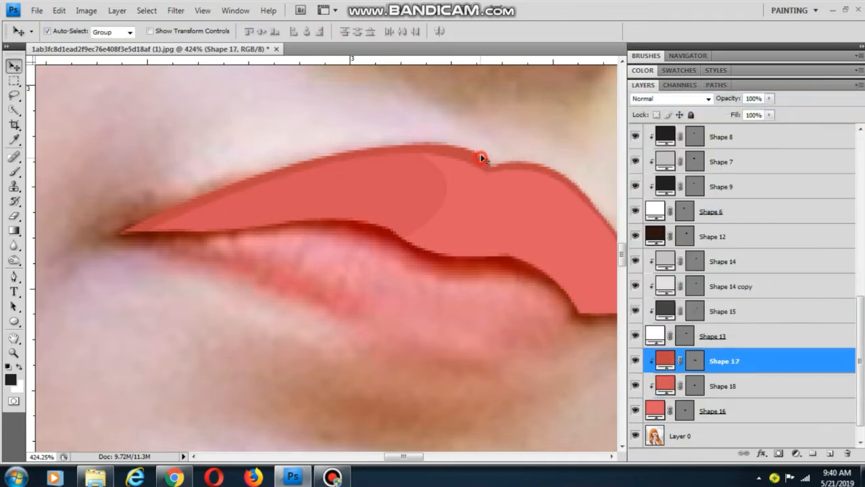
double_click(664, 365)
drag(633, 167, 623, 160)
click(794, 120)
click(464, 322)
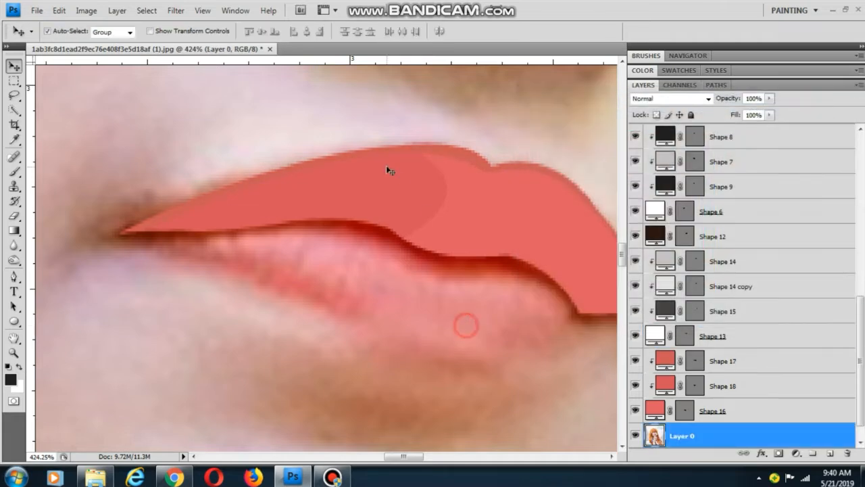
- Duplicate the upper lip's shading shape (Shape 18) and recolour the copy to #de545d
click(394, 189)
key(ctrl+j)
double_click(665, 386)
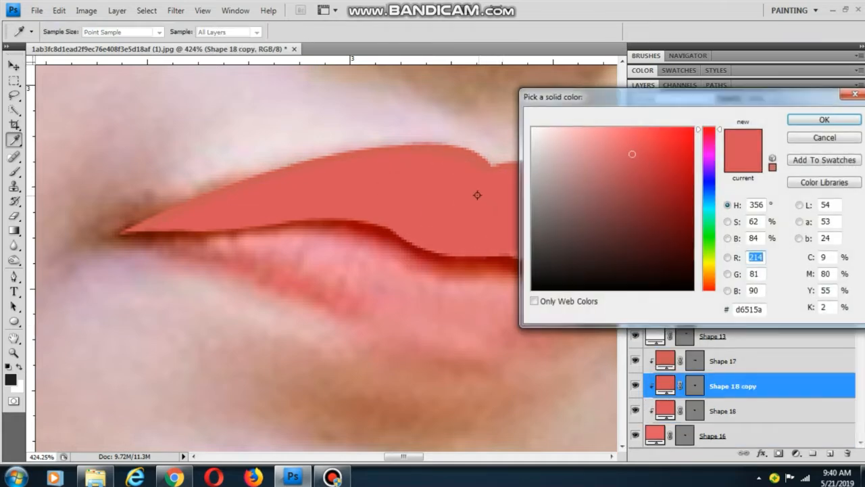
drag(635, 161, 631, 148)
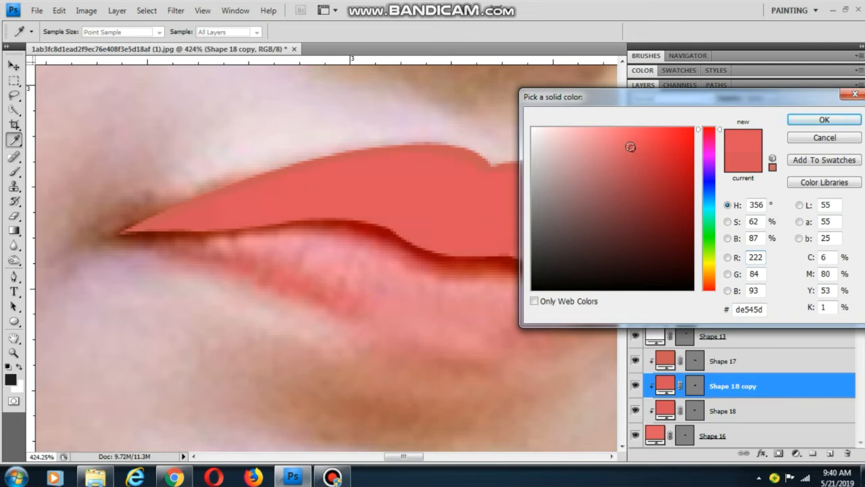
key(Return)
- Place the copied shading shape beneath Shape 18 in the layer order, covering more of the upper lip's middle
drag(732, 386, 736, 412)
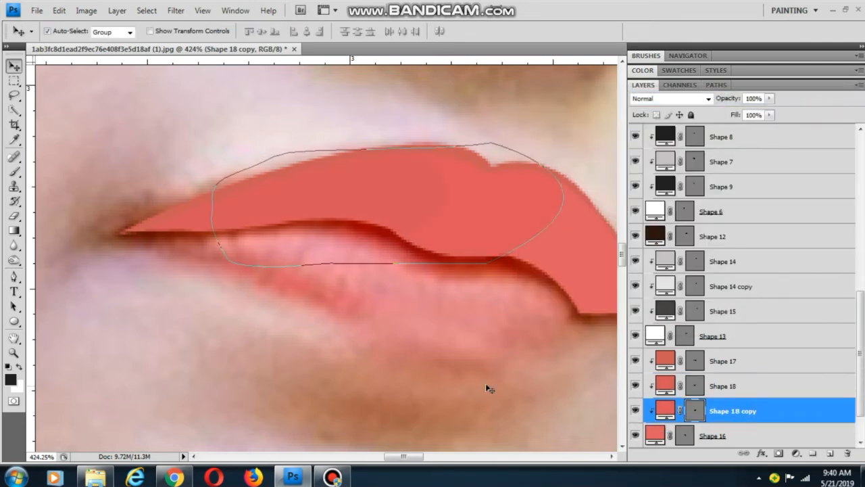
click(556, 362)
scroll(428, 294, down, 6)
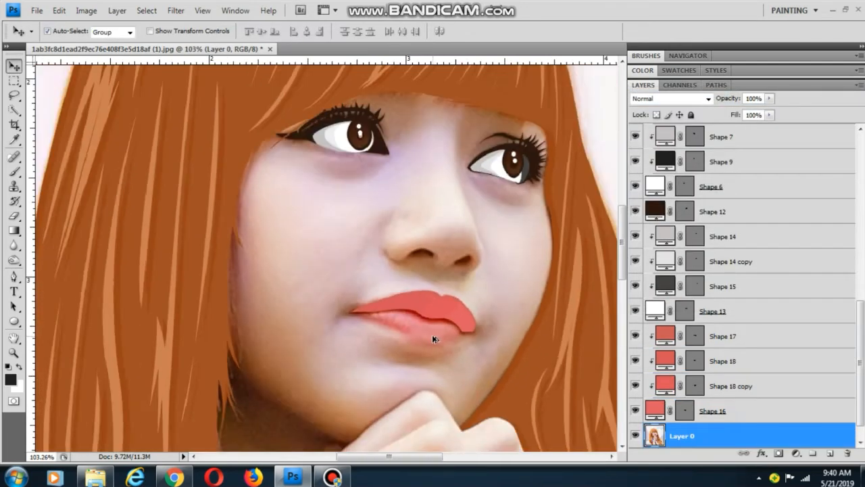
- Recolour the copied upper-lip shading shape to the slightly darker red #d44d56
scroll(454, 366, up, 4)
click(477, 230)
click(519, 330)
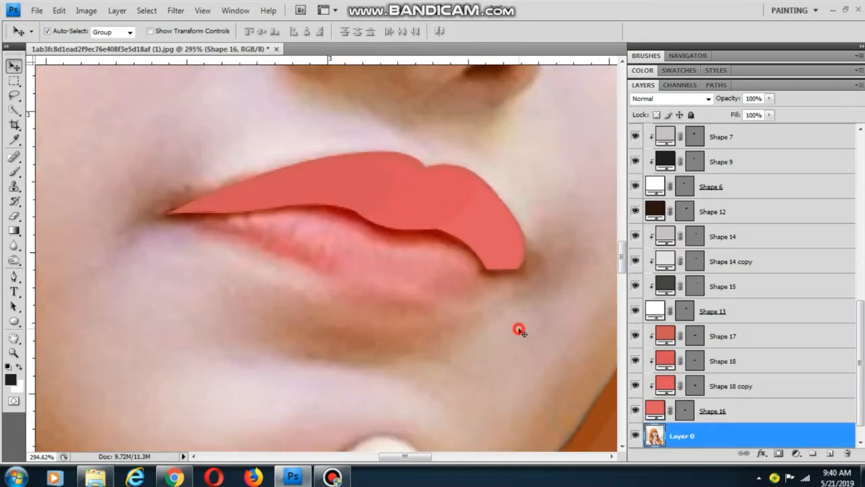
drag(516, 315, 442, 340)
scroll(388, 224, up, 2)
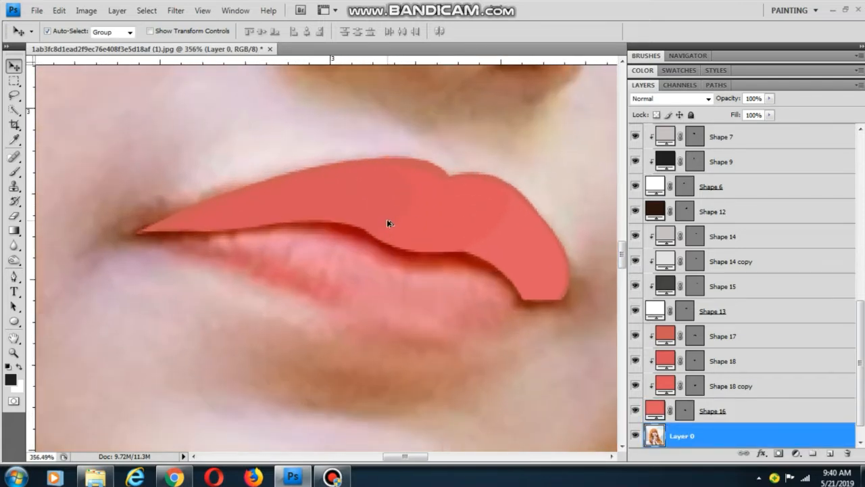
drag(382, 231, 365, 270)
click(419, 265)
double_click(665, 386)
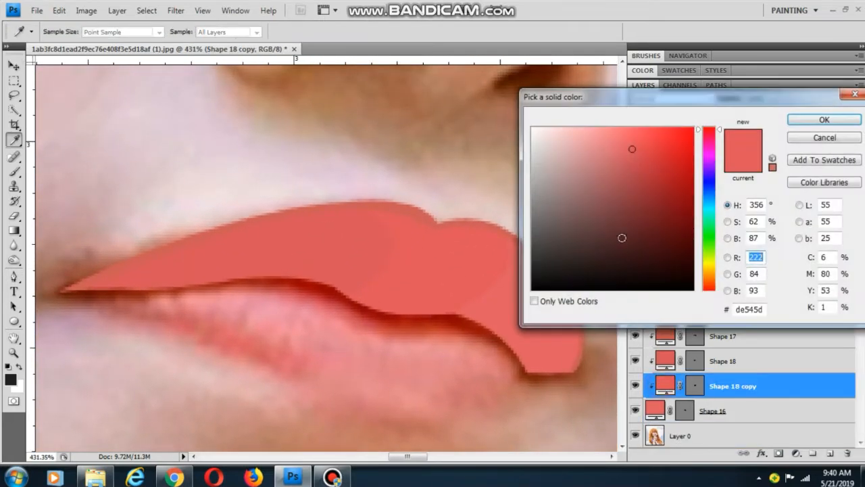
click(635, 157)
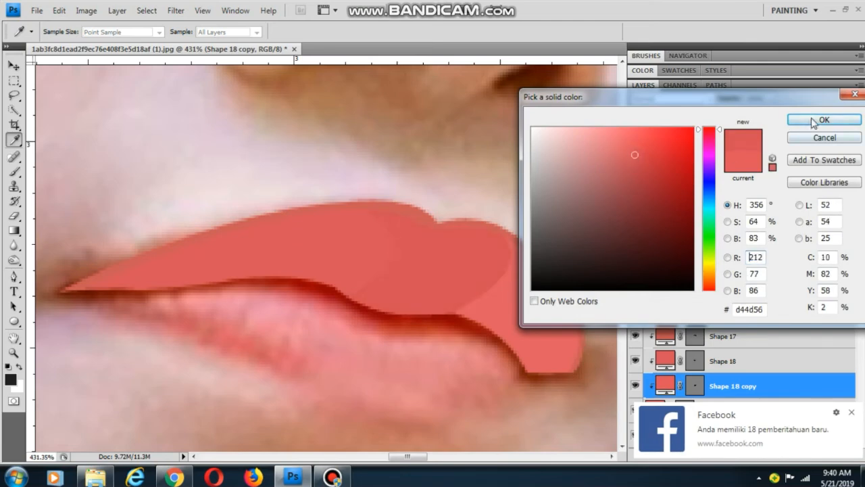
click(813, 123)
- Rotate the copied shading shape slightly counter-clockwise and nudge it into position over the upper lip
key(ctrl+t)
drag(585, 172, 551, 154)
drag(447, 253, 447, 265)
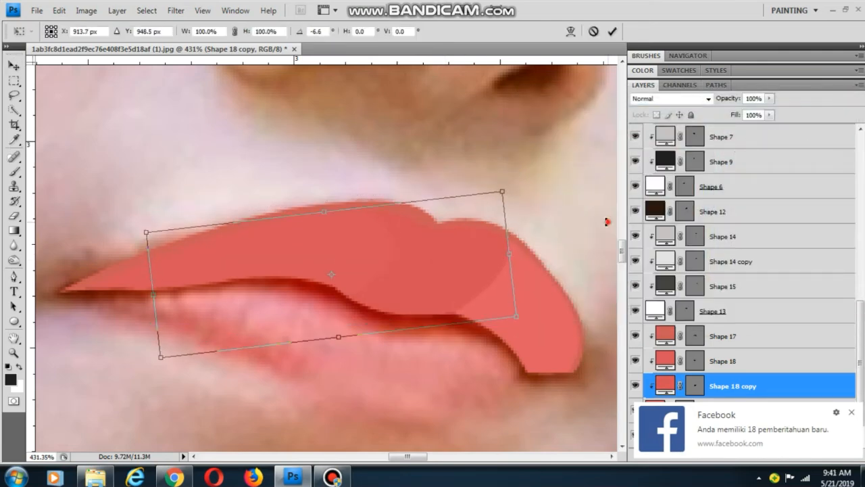
drag(607, 222, 615, 211)
key(Return)
click(581, 211)
- Start a Pen tool shape for the lower lip, tracing its bottom edge from the left corner around the right corner
scroll(425, 235, down, 3)
drag(370, 321, 371, 263)
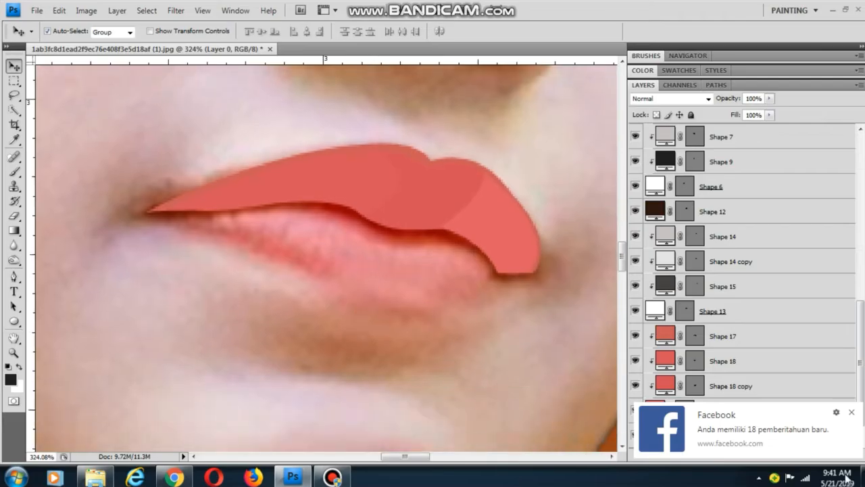
scroll(313, 247, up, 3)
key(p)
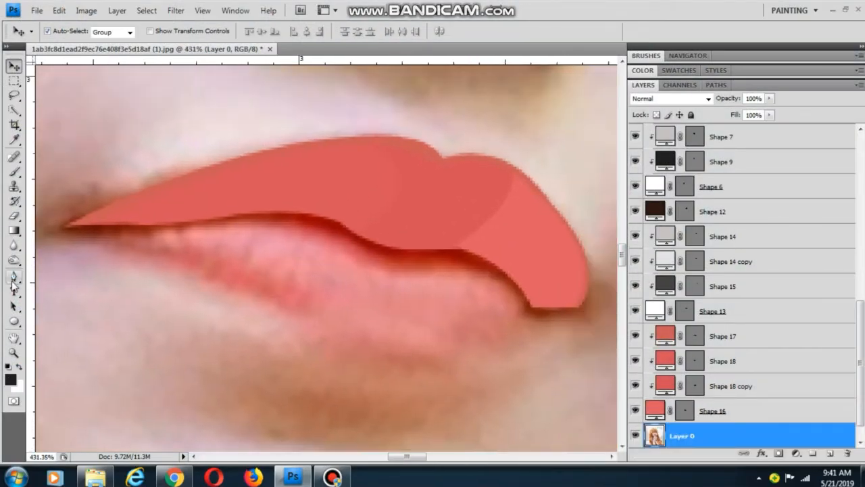
click(105, 242)
mouse_move(236, 290)
mouse_down()
mouse_move(256, 309)
mouse_move(208, 279)
mouse_move(260, 305)
mouse_move(250, 315)
mouse_up()
drag(368, 326, 423, 311)
alt+click(368, 327)
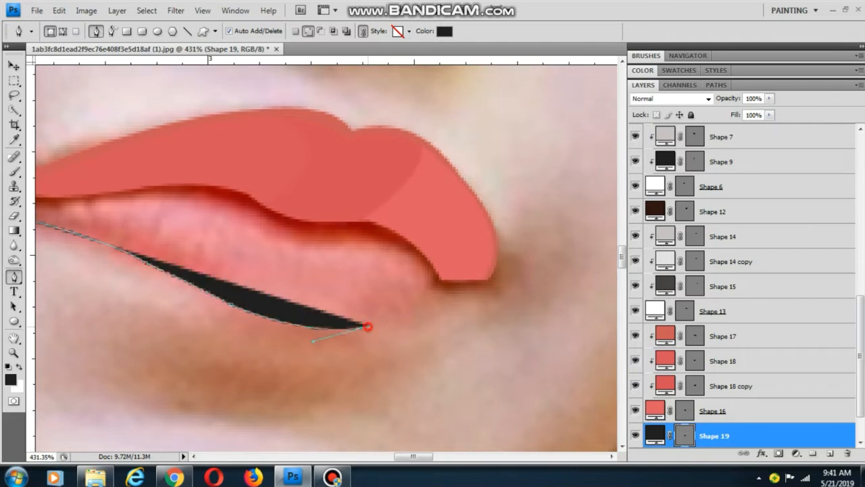
drag(448, 272, 447, 272)
alt+click(435, 289)
scroll(432, 277, up, 1)
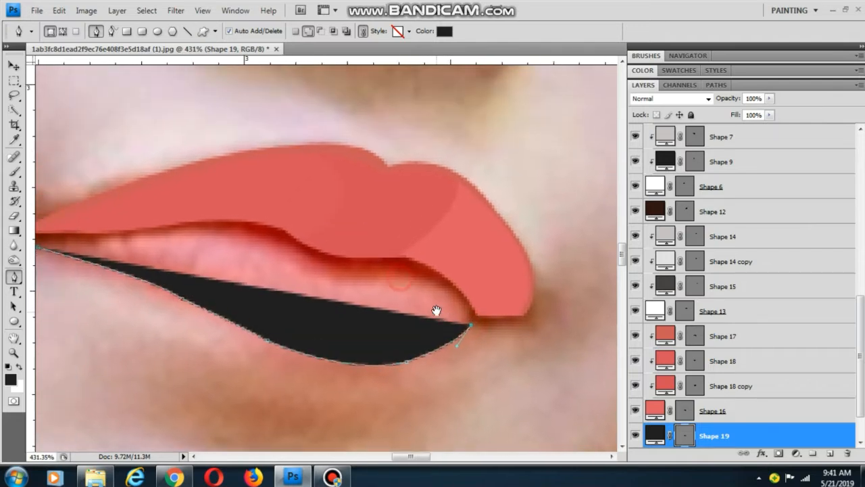
click(433, 276)
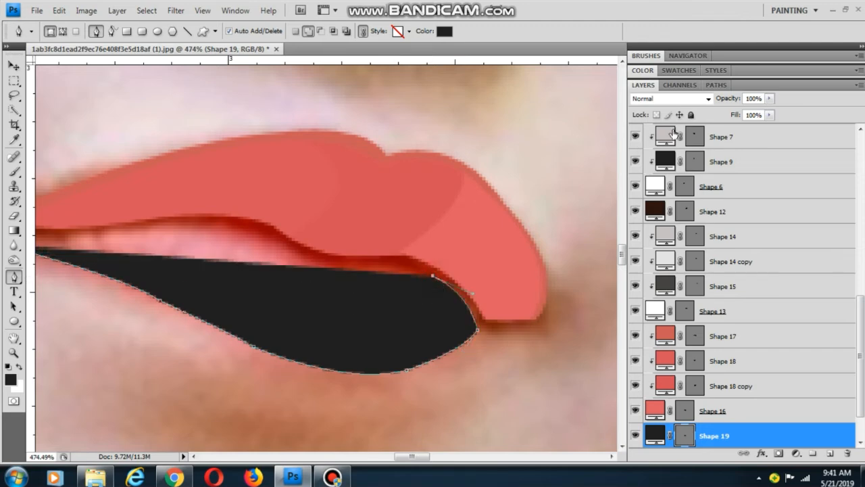
- Set the lower-lip shape's opacity to 31% and close its outline along the lip's upper edge back to the left corner
drag(769, 98, 705, 388)
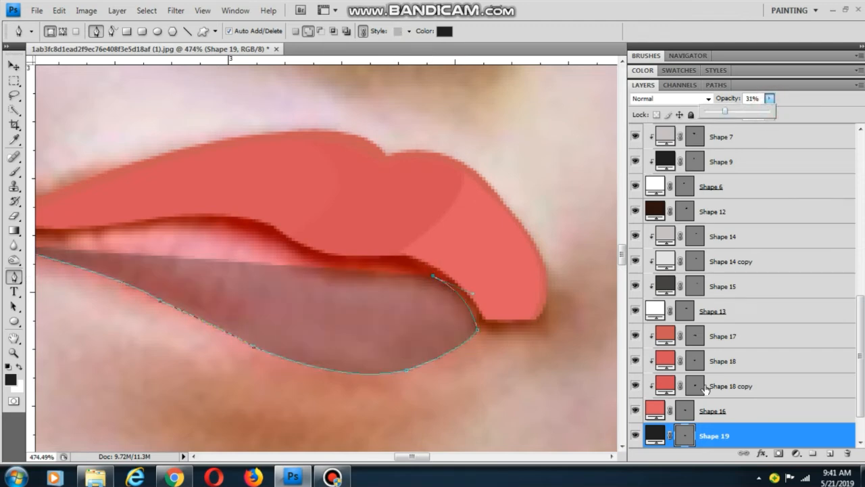
click(332, 475)
click(333, 477)
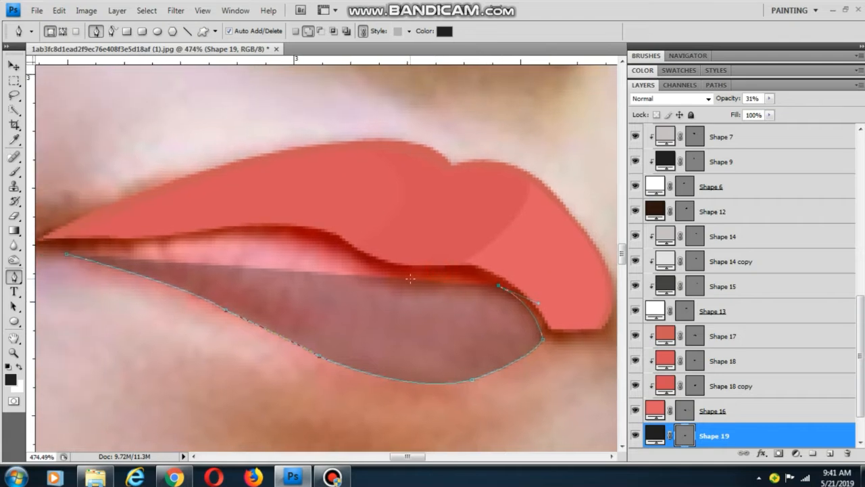
drag(406, 273, 432, 335)
alt+click(407, 273)
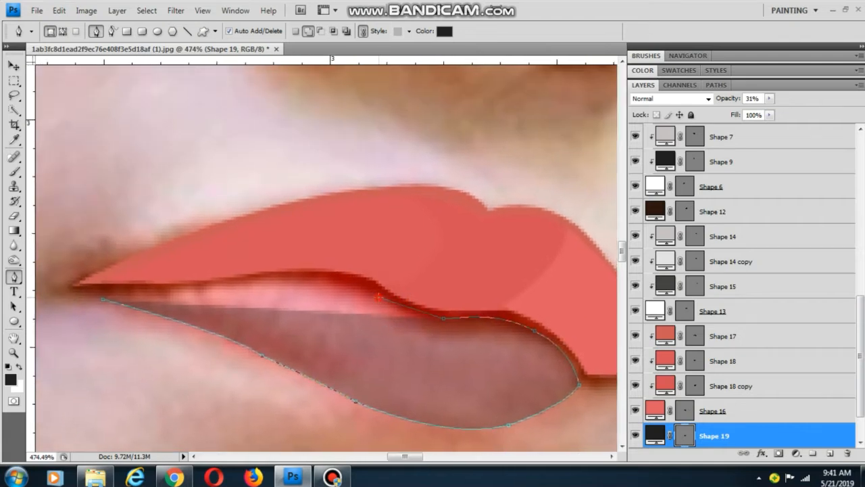
drag(378, 297, 366, 282)
drag(349, 313, 435, 304)
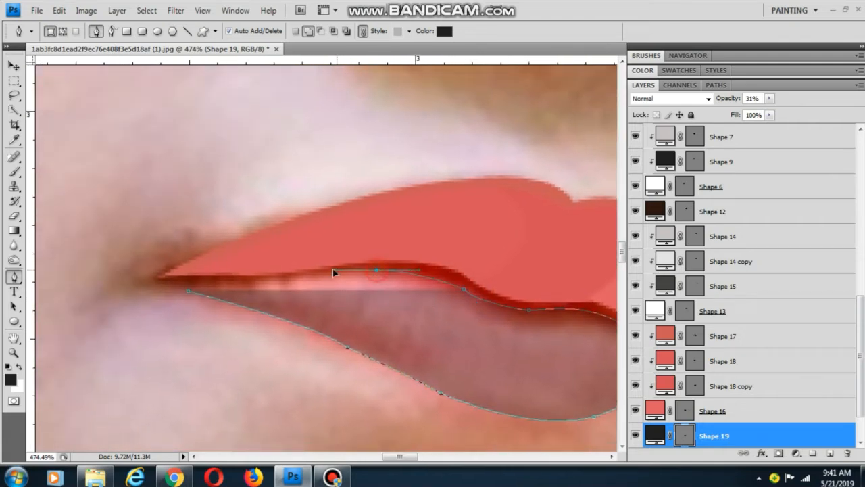
drag(332, 272, 409, 293)
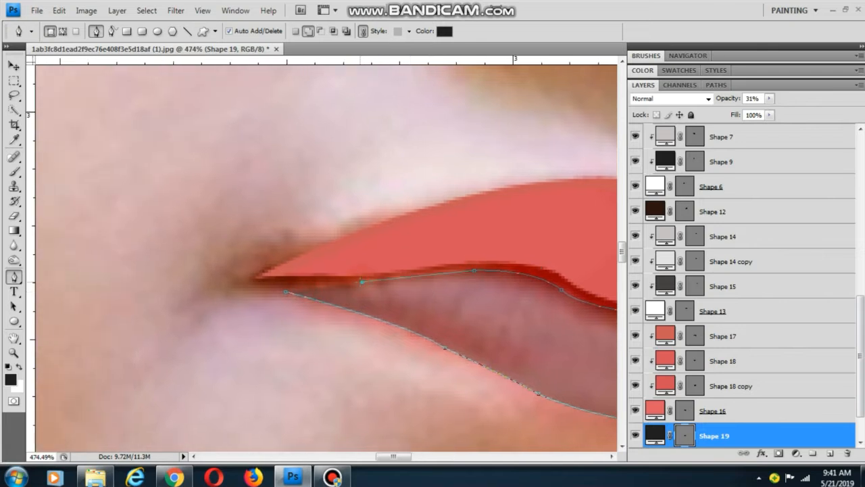
alt+click(269, 287)
click(285, 292)
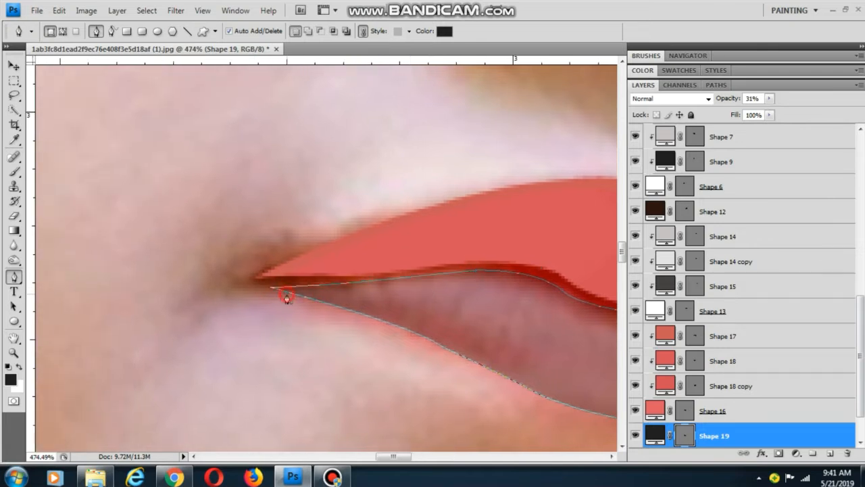
scroll(289, 297, down, 3)
drag(446, 313, 361, 290)
click(15, 66)
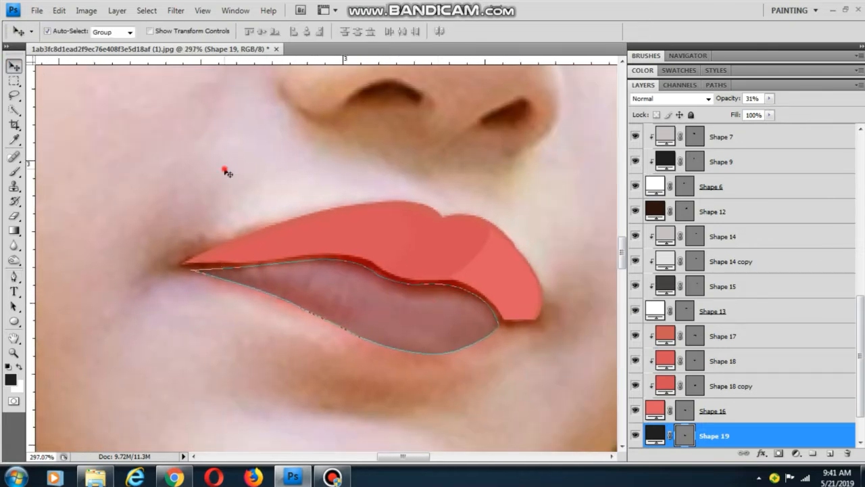
click(224, 170)
- Start a Pen tool shading band above the lower-lip shape, curving through the lip's middle and around its right corner
click(313, 317)
click(319, 285)
click(17, 275)
scroll(261, 287, up, 1)
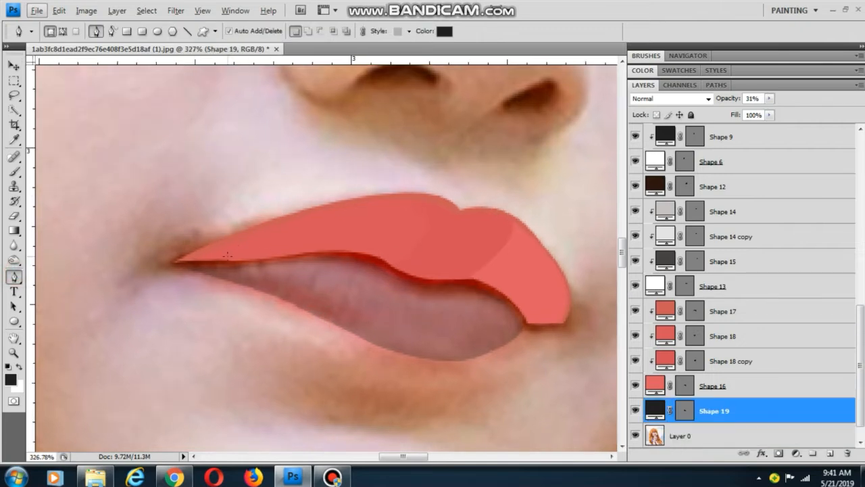
click(225, 258)
scroll(264, 279, up, 2)
drag(242, 275, 268, 281)
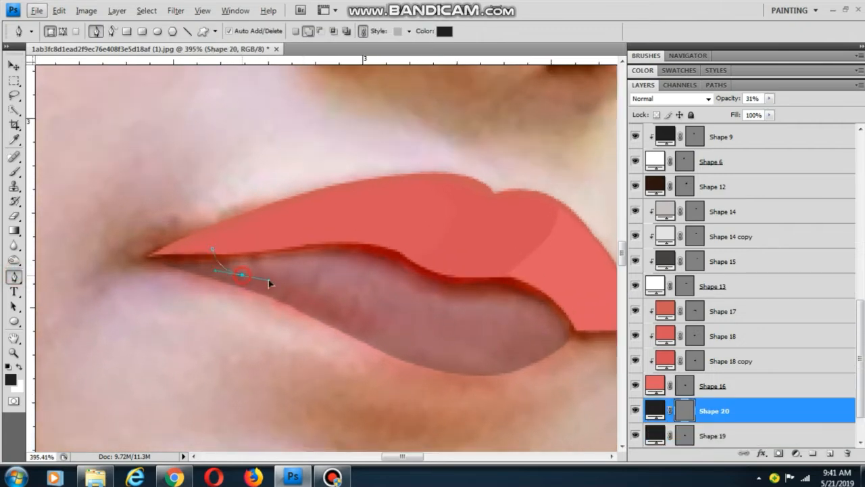
drag(383, 302, 330, 305)
alt+click(383, 302)
click(403, 307)
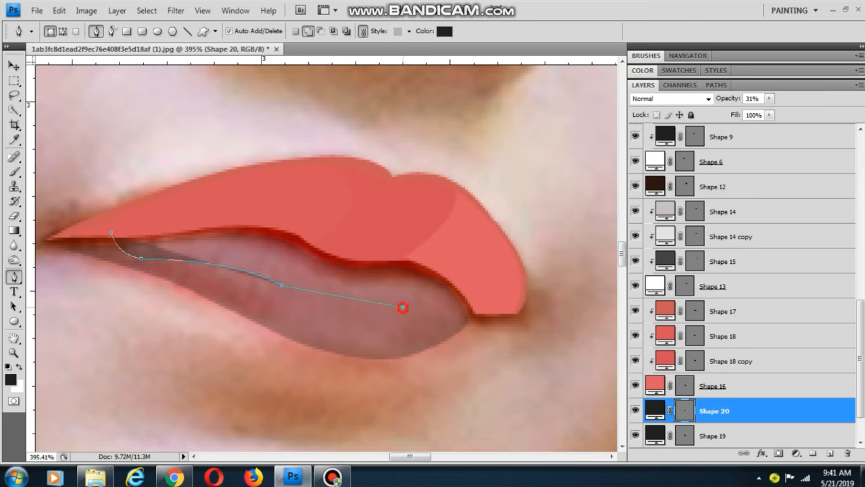
drag(403, 307, 468, 299)
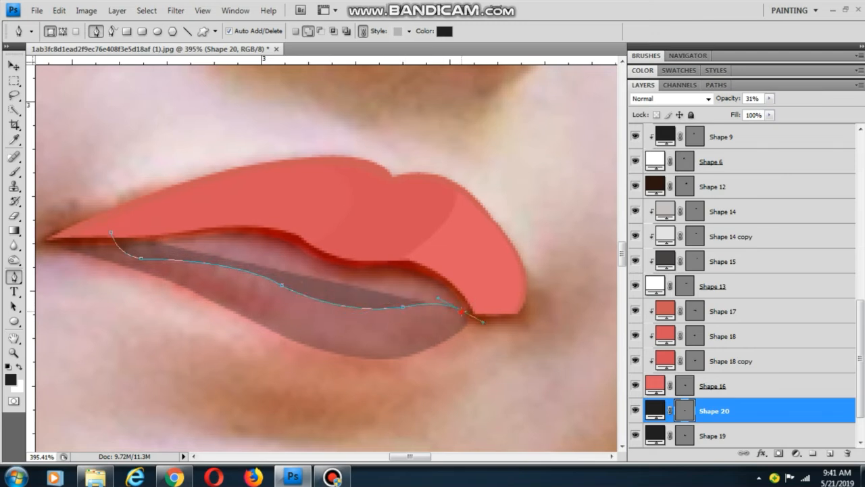
click(472, 301)
drag(359, 278, 301, 288)
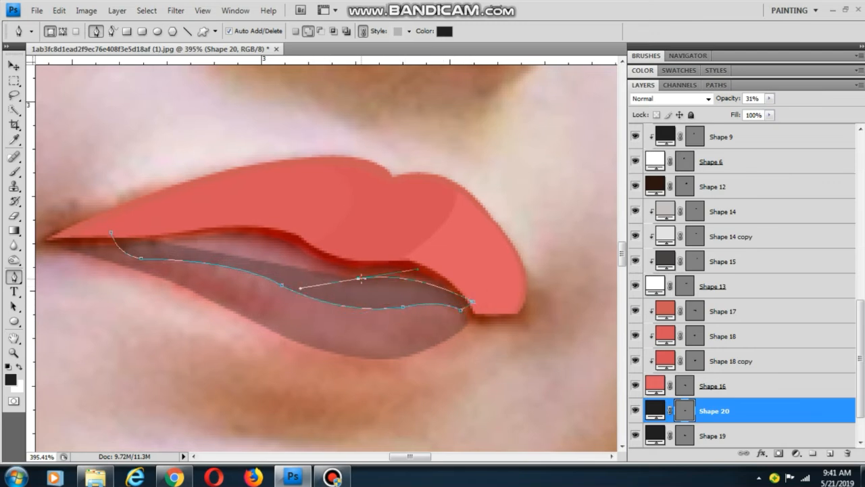
drag(296, 257, 336, 310)
drag(292, 279, 292, 280)
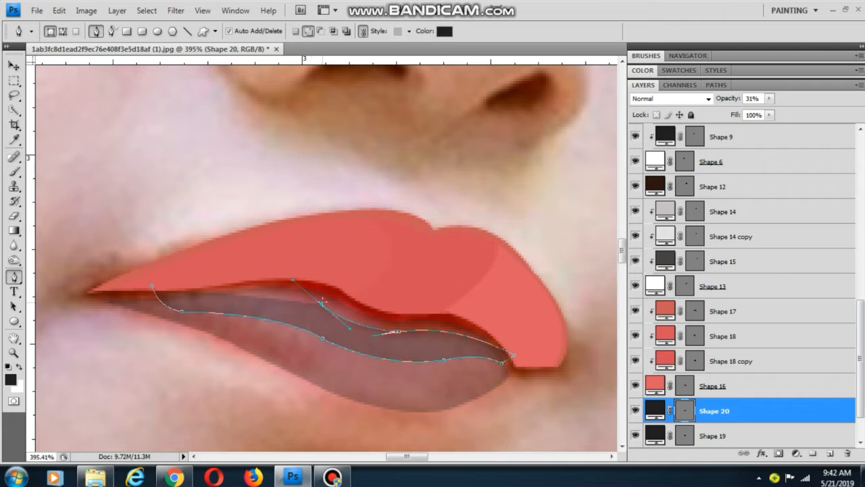
alt+click(321, 305)
drag(315, 306, 343, 307)
key(ctrl+alt+z)
key(ctrl+alt+z)
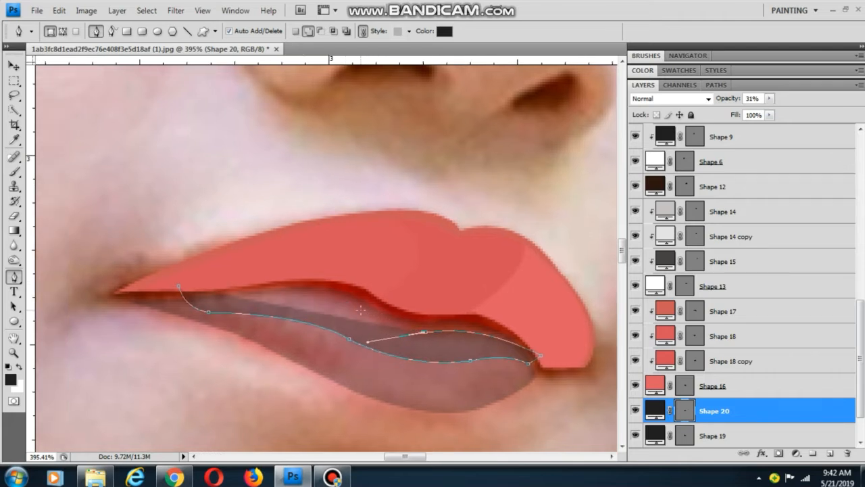
- Close the shading band along the lower lip's upper edge back to its left starting point
drag(319, 316, 403, 302)
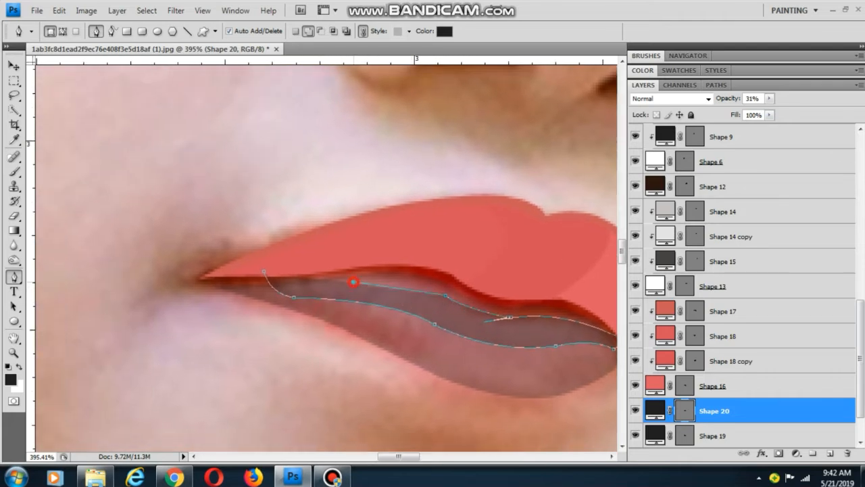
drag(353, 281, 276, 292)
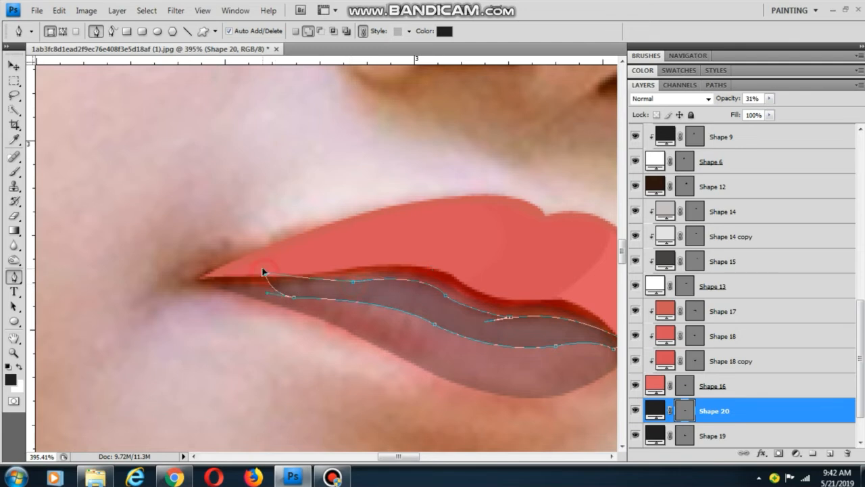
scroll(251, 251, down, 2)
scroll(371, 326, up, 2)
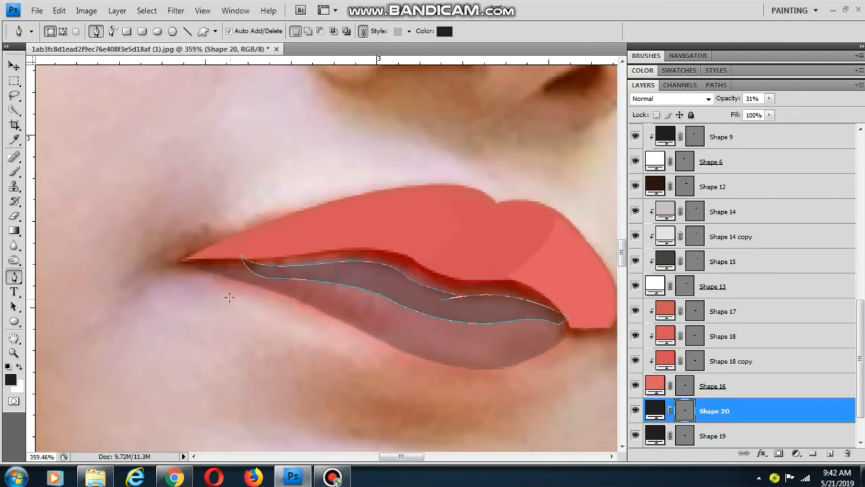
key(Return)
- Draw a closed Pen tool shading shape along the lower lip's bottom edge, extending its outer side beyond the lip
click(205, 272)
drag(348, 321, 418, 372)
alt+click(349, 321)
drag(431, 338, 284, 323)
drag(414, 323, 506, 270)
click(424, 311)
click(363, 375)
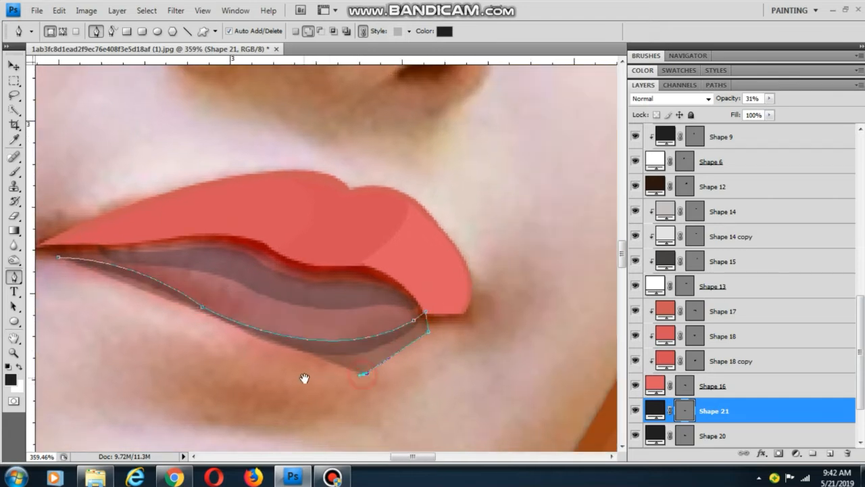
drag(305, 377, 558, 342)
click(438, 290)
click(367, 255)
drag(311, 222, 311, 194)
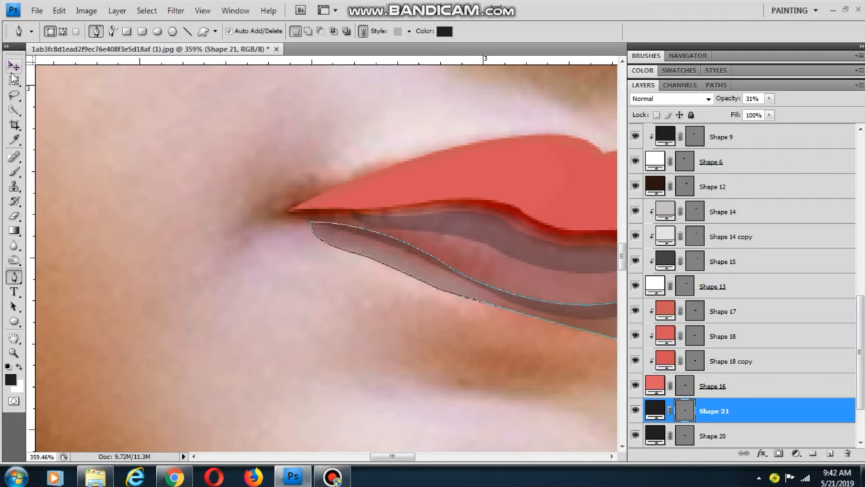
click(14, 66)
click(128, 191)
- Set the base lower-lip shape's (Shape 19) opacity to 100%
scroll(268, 329, down, 4)
drag(441, 308, 343, 337)
click(343, 335)
click(770, 99)
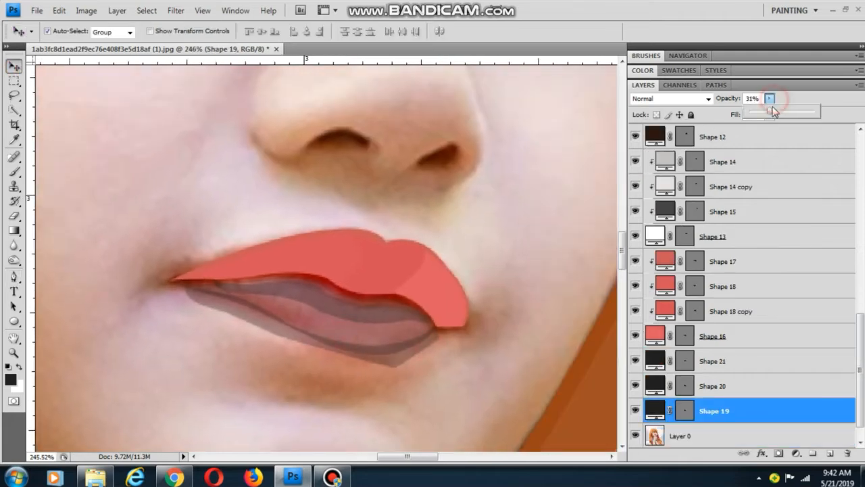
drag(770, 111, 821, 112)
- Fill the lower lip's inner shading band (Shape 20) with red sampled from the upper lip and set its opacity to 100%
click(380, 320)
double_click(653, 387)
click(400, 303)
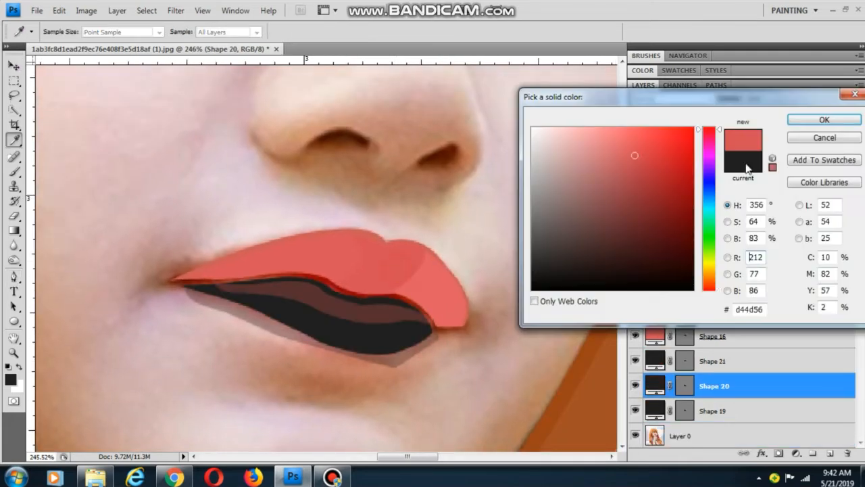
click(795, 124)
click(769, 98)
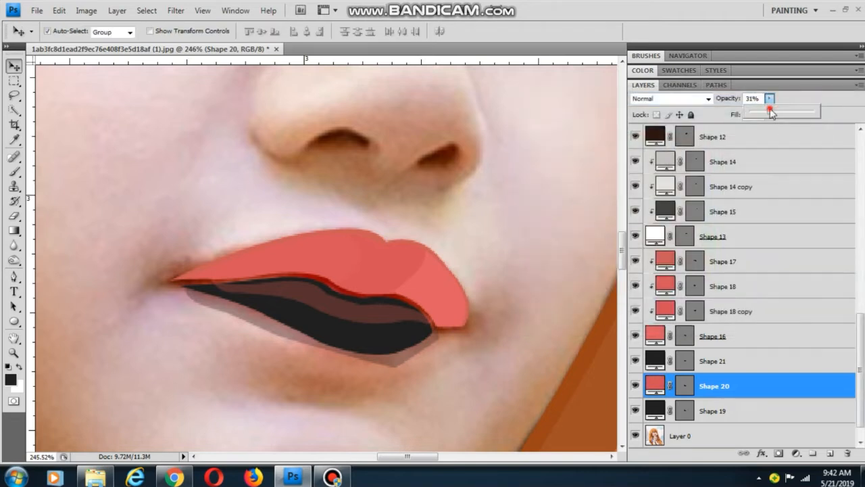
drag(770, 111, 818, 112)
click(555, 196)
- Set the opacity of the lower lip's bottom-edge shading shape (Shape 21) to 100%
click(396, 363)
click(769, 99)
click(576, 233)
- Fill the base lower-lip shape (Shape 19) with red sampled from the upper lip
click(404, 333)
click(649, 415)
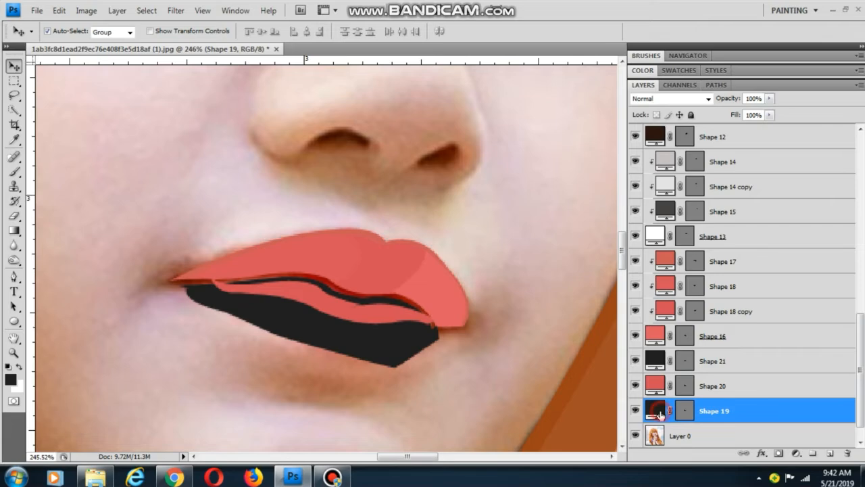
double_click(660, 413)
click(390, 258)
click(823, 123)
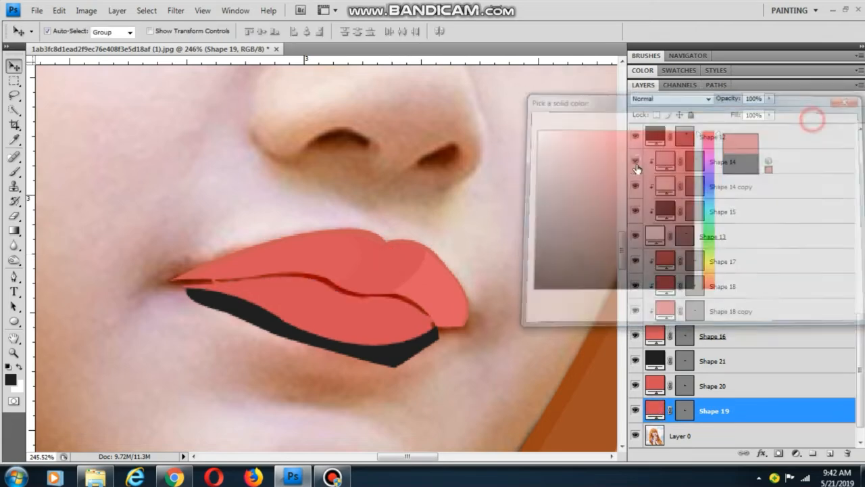
- Recolour the lower lip's inner band (Shape 20) to the lighter red #de6269 sampled from the upper lip's outer side
click(379, 314)
double_click(657, 386)
click(463, 302)
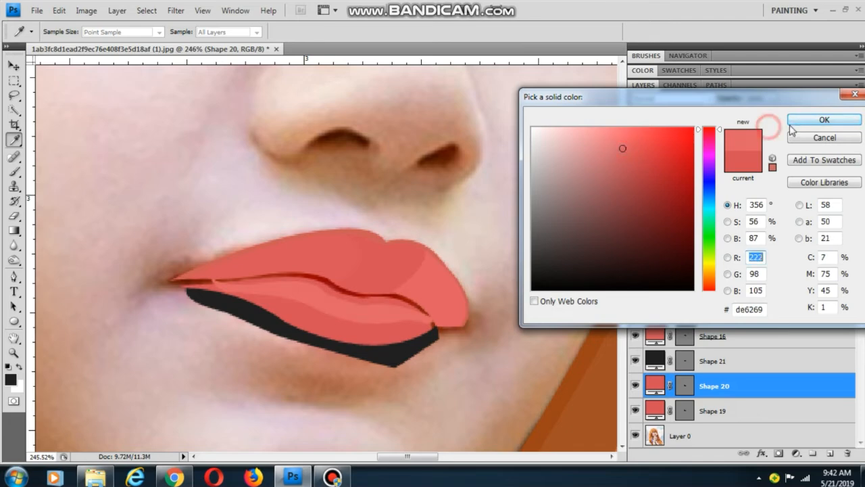
click(824, 120)
- Clip the lower lip's inner band (Shape 20) to the base lower-lip shape
click(400, 350)
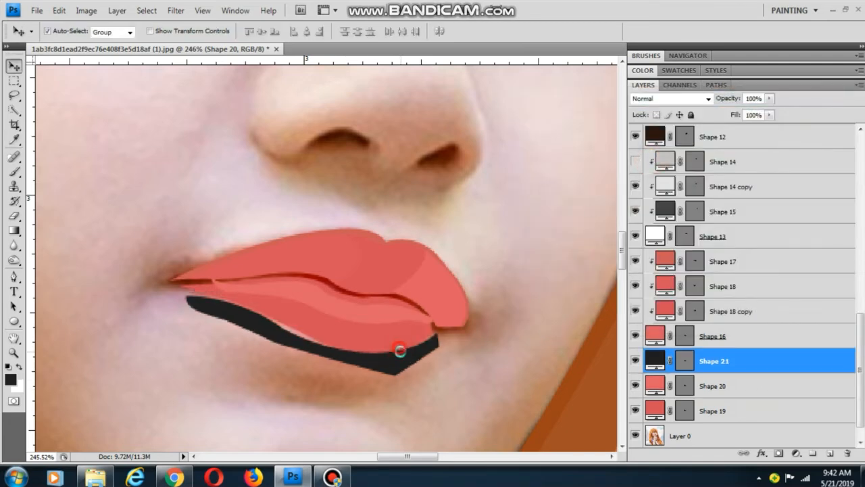
click(472, 342)
click(679, 386)
right_click(740, 386)
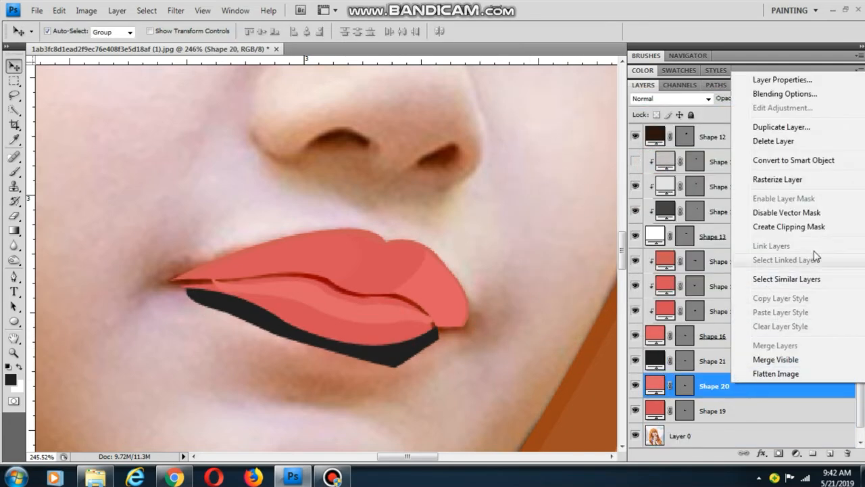
click(789, 227)
- Fill the bottom-edge shading shape (Shape 21) with the inner band's light red and clip it to the base lower lip
click(373, 353)
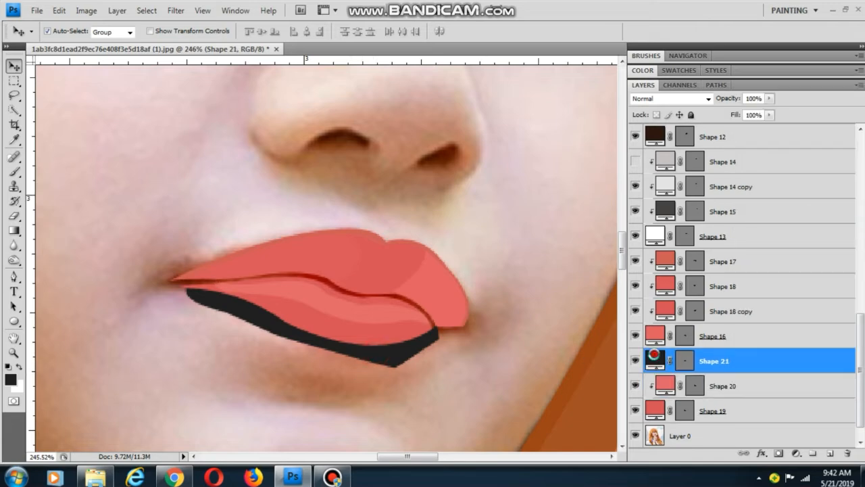
double_click(653, 355)
click(386, 315)
click(853, 120)
right_click(745, 358)
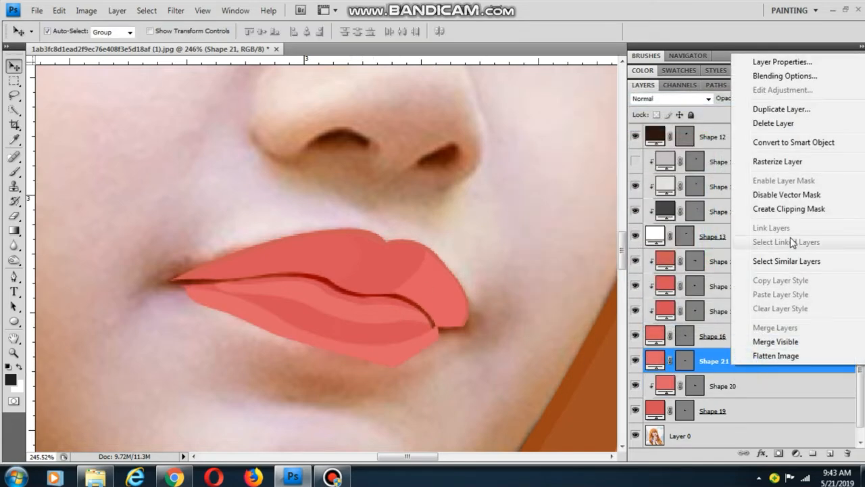
click(788, 209)
click(409, 321)
- Darken the lower lip's bottom-edge shading (Shape 21) to the red #bf4a49
click(384, 347)
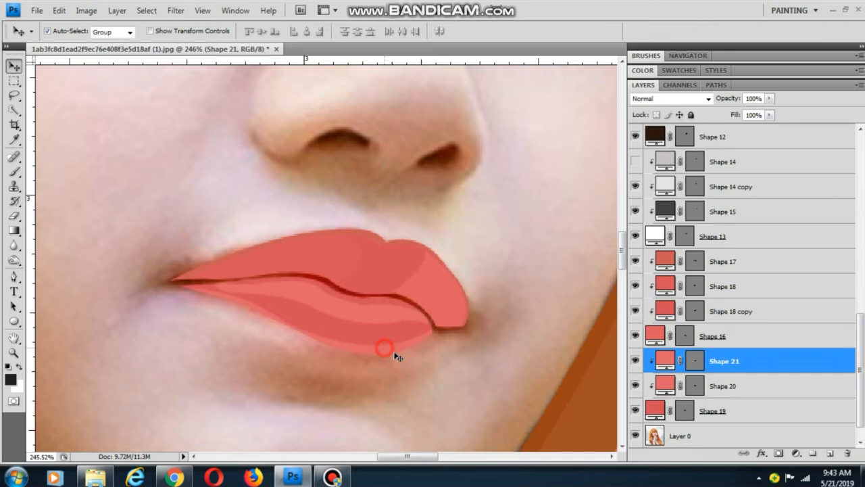
double_click(667, 367)
click(366, 229)
click(632, 170)
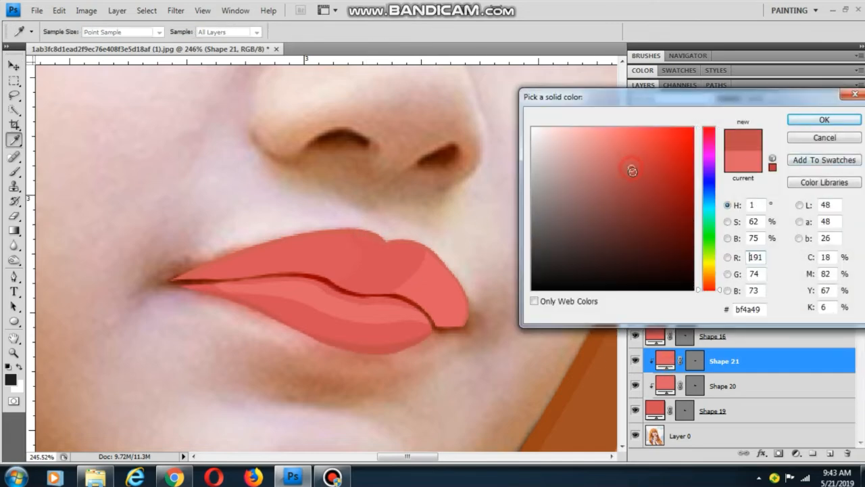
click(809, 122)
key(v)
click(514, 167)
- Recolour the upper lip's top-edge shading (Shape 17) with the dark red sampled from the lower lip's bottom edge
click(369, 233)
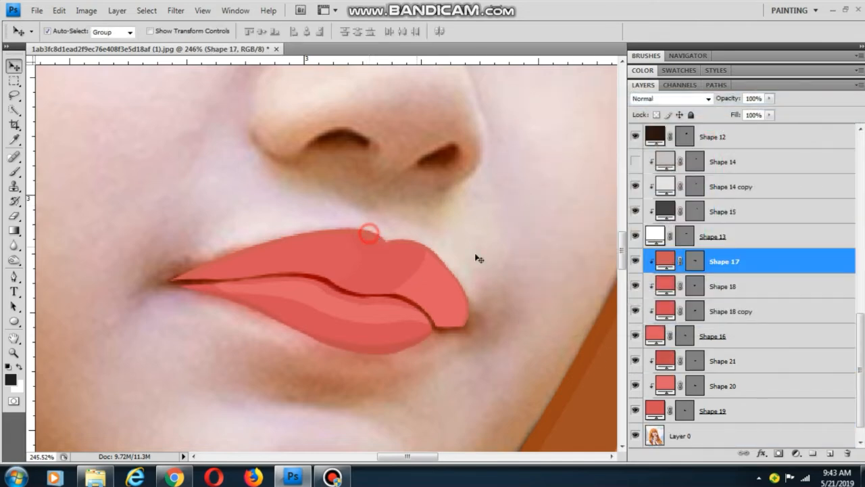
double_click(668, 259)
click(363, 350)
click(816, 117)
click(566, 175)
- Recolour the upper lip's large shading shape (Shape 18) to the lighter red #da5d65
scroll(422, 290, down, 1)
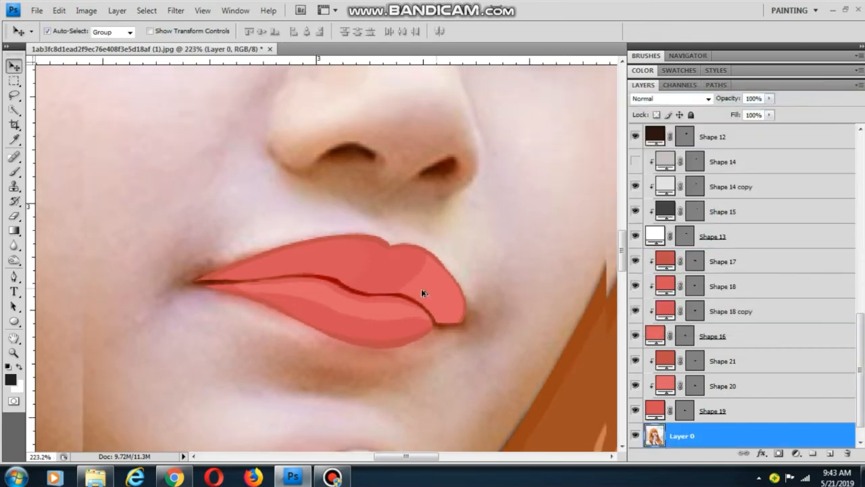
scroll(421, 290, up, 1)
click(344, 257)
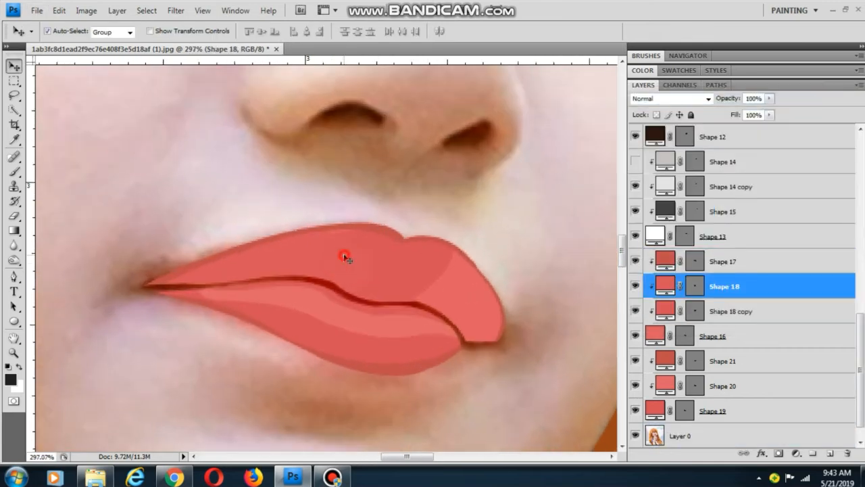
double_click(667, 286)
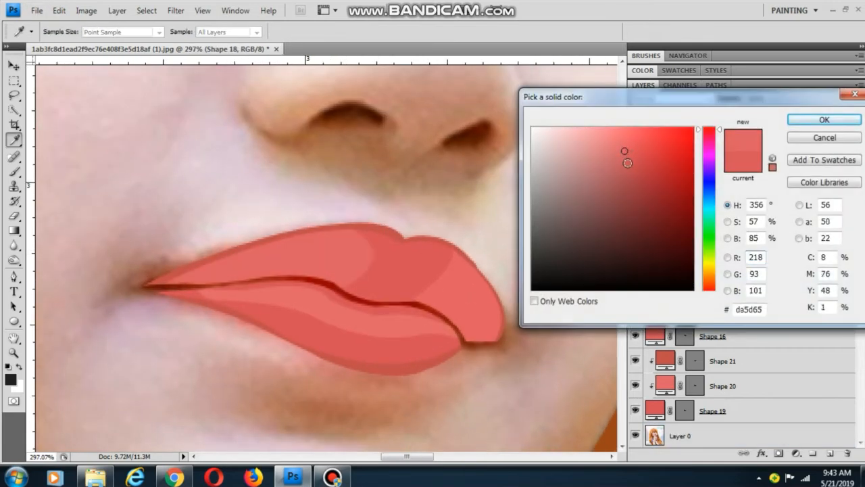
click(824, 119)
- Recolour the upper lip's middle shading shape (Shape 18 copy) to a slightly lighter red
click(394, 261)
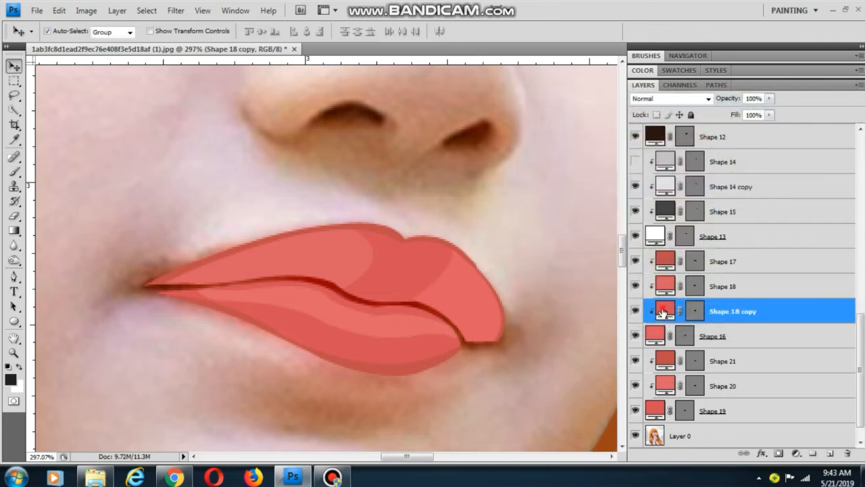
double_click(667, 309)
drag(628, 155, 630, 154)
click(801, 127)
scroll(595, 196, down, 2)
drag(415, 253, 411, 309)
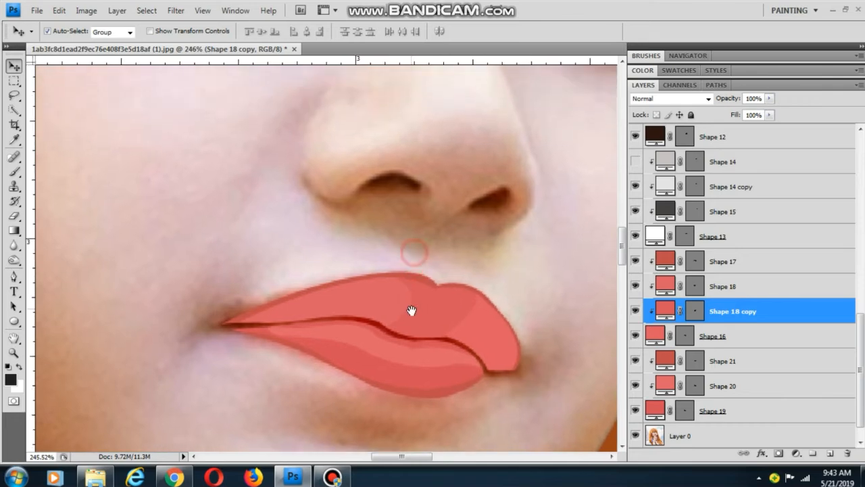
scroll(508, 260, down, 3)
click(506, 254)
drag(530, 254, 513, 208)
key(ctrl+z)
scroll(440, 318, up, 3)
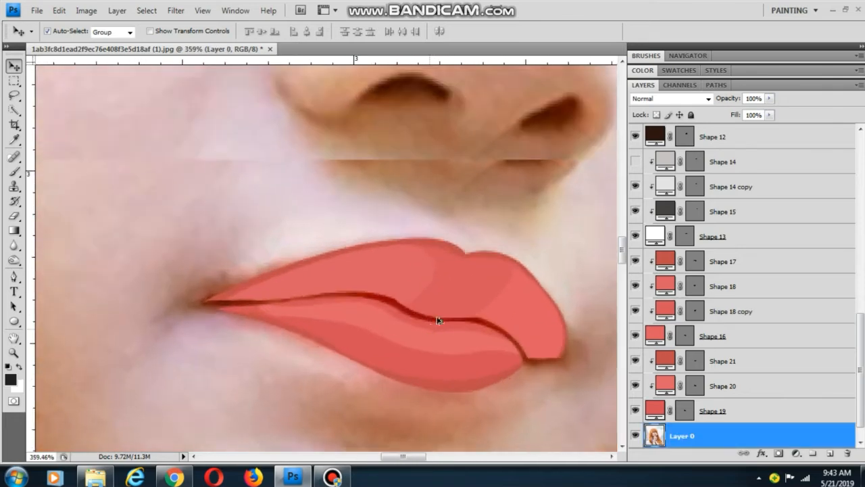
- Try to draw a small Pen tool shape at the upper lip's centre
click(153, 293)
click(6, 276)
scroll(425, 276, up, 2)
click(425, 277)
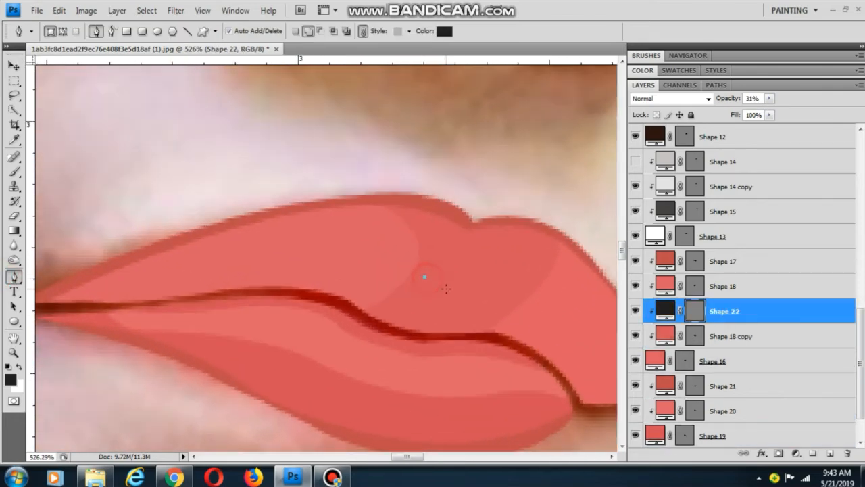
click(478, 283)
click(14, 67)
click(541, 148)
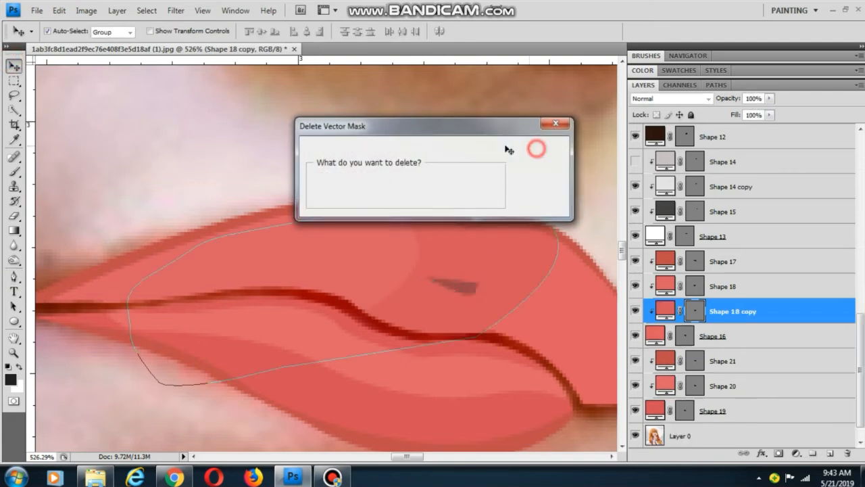
- Draw a small flat ellipse shape at the upper lip's centre, on a layer just above the photo
key(alt+comma)
click(13, 321)
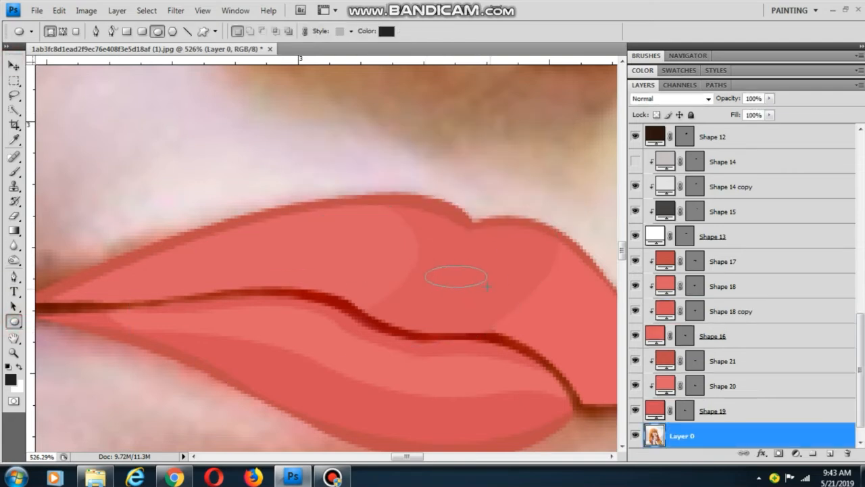
drag(487, 286, 486, 287)
click(14, 64)
- Rotate the ellipse at the upper lip's centre by 20.1 degrees
key(ctrl+t)
drag(431, 150, 479, 195)
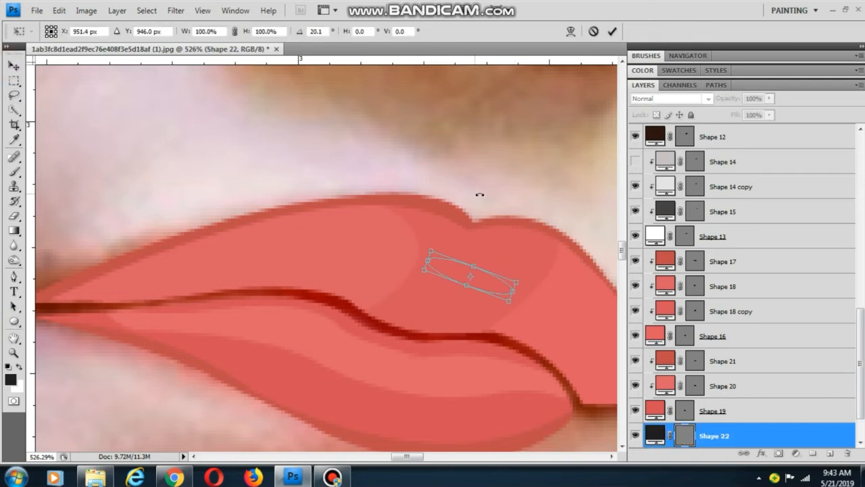
key(Return)
click(464, 274)
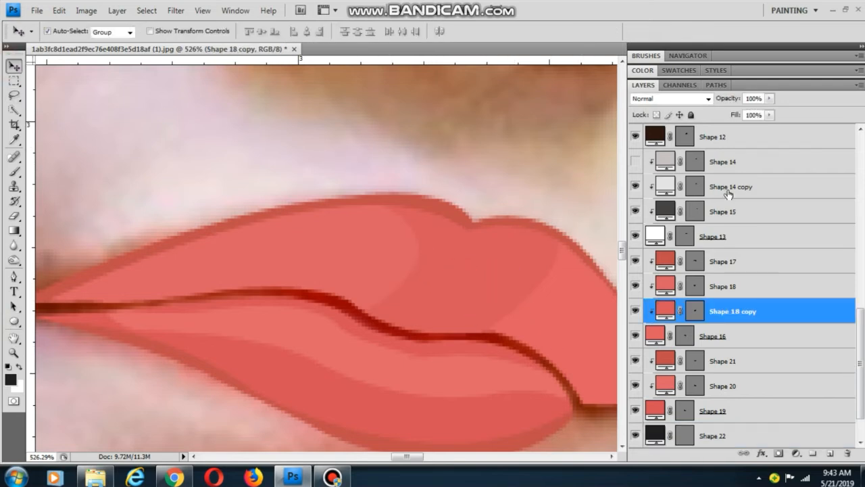
drag(669, 311, 679, 240)
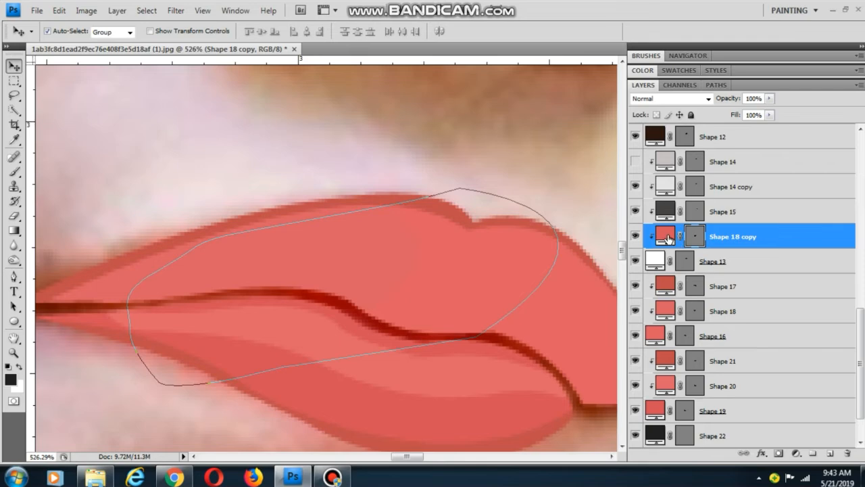
double_click(668, 238)
key(Escape)
click(658, 260)
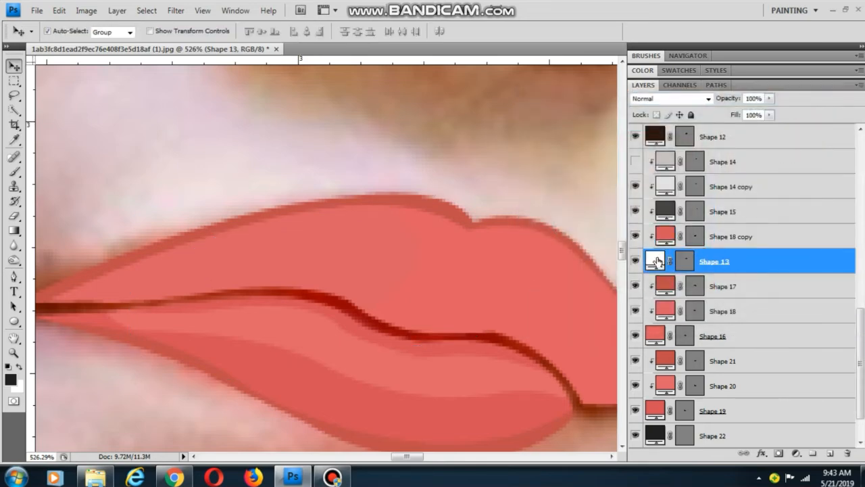
drag(745, 264, 731, 145)
key(ctrl+z)
click(479, 169)
key(ctrl+alt+z)
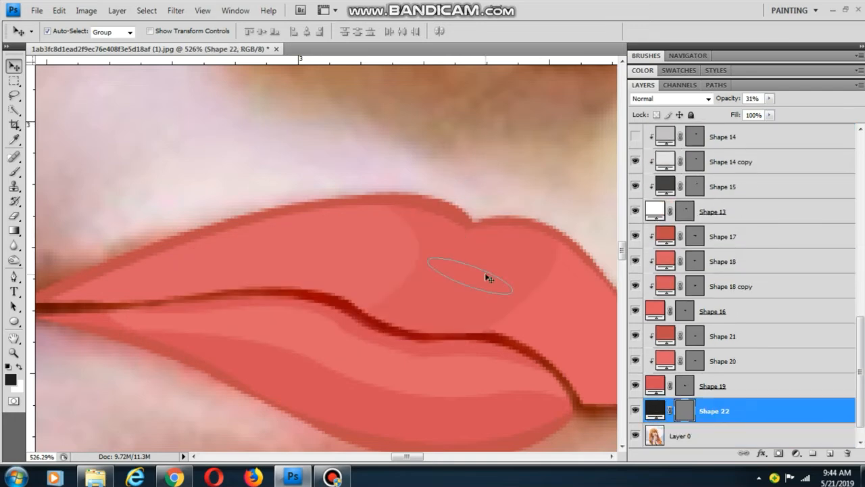
key(ctrl+alt+z)
drag(704, 414, 713, 385)
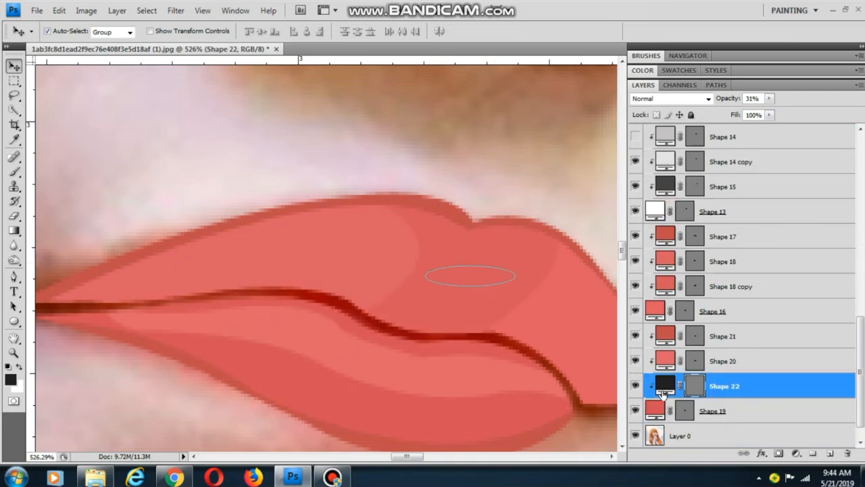
key(ctrl+z)
- Fill the ellipse (Shape 22) with white (#ffffff) and set its opacity to 100%
double_click(659, 407)
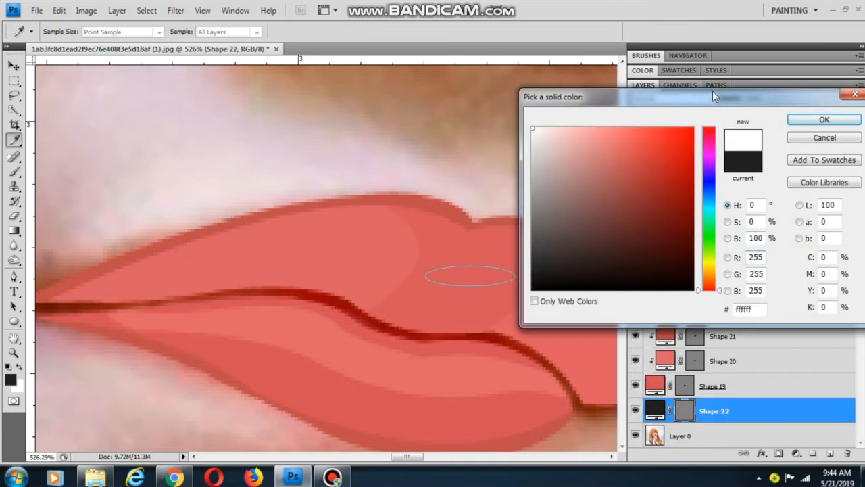
click(824, 120)
click(769, 98)
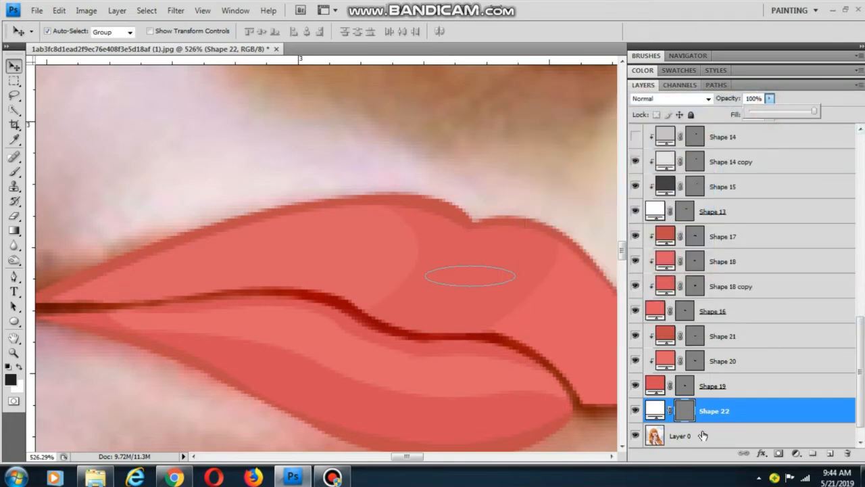
- Move the ellipse's layer above Shape 12 and scale the ellipse to 128.2% width and 168.6% height
drag(715, 413, 758, 208)
key(ctrl+t)
drag(511, 259, 534, 251)
key(ctrl+z)
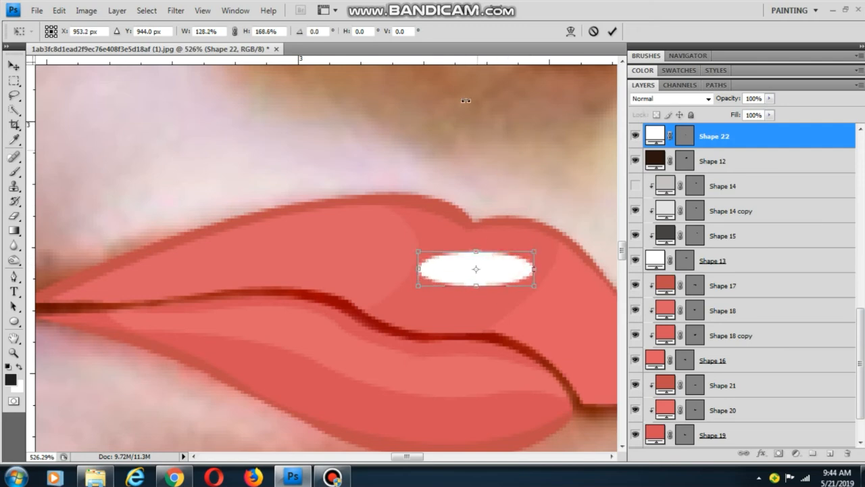
- Warp the white ellipse into a lip highlight with a dipped upper edge and its lower-right corner pulled inward and down
click(574, 31)
drag(457, 252, 467, 267)
drag(494, 252, 490, 263)
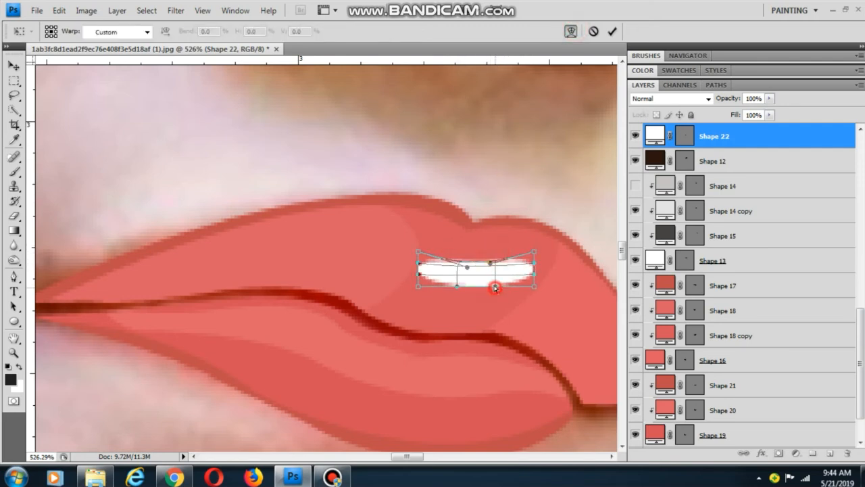
drag(533, 286, 495, 318)
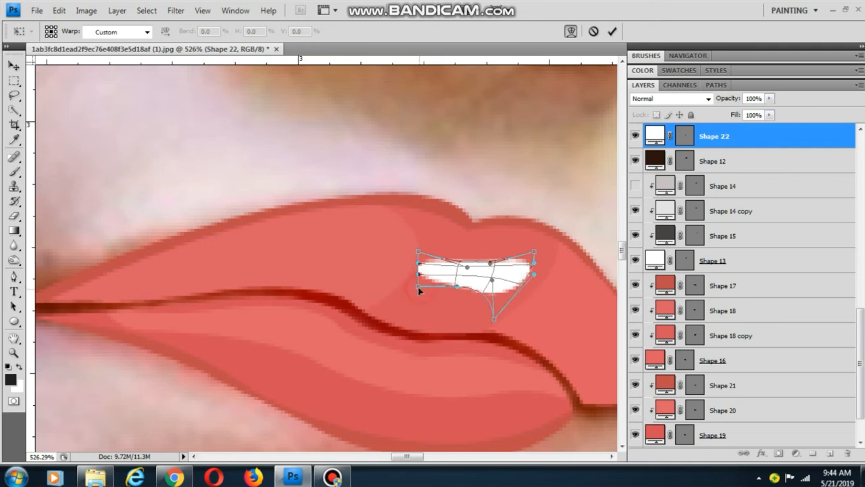
double_click(491, 276)
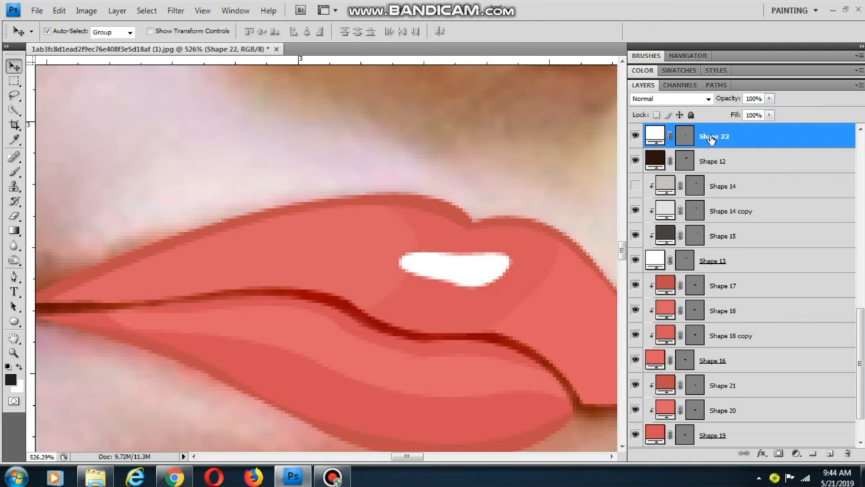
- Set the white upper-lip highlight's opacity to 36%
click(769, 98)
mouse_move(736, 113)
mouse_down()
mouse_move(711, 112)
mouse_move(728, 112)
mouse_up()
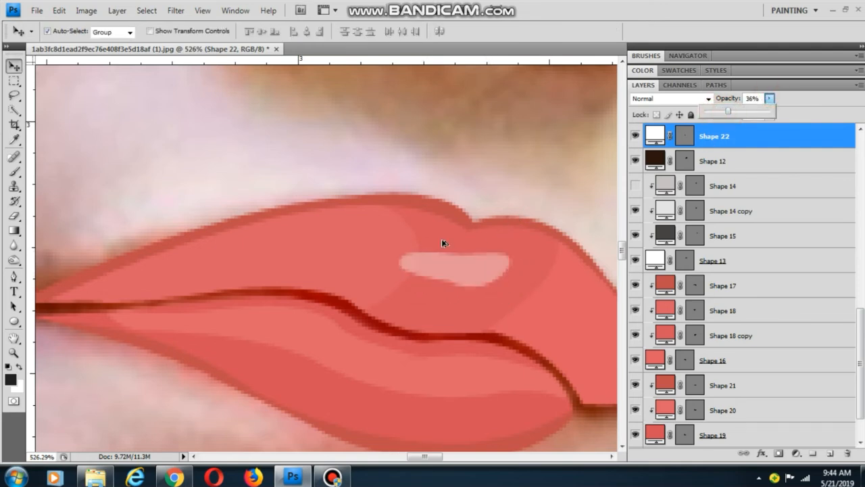
scroll(443, 242, down, 5)
scroll(440, 359, up, 3)
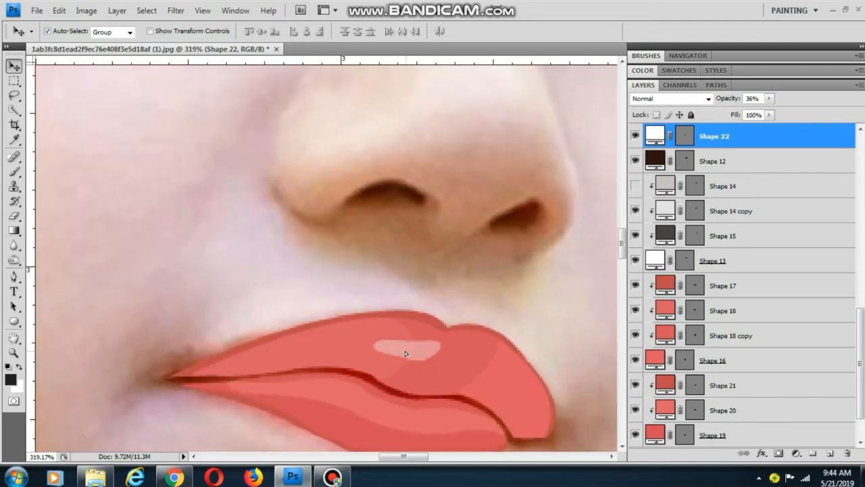
- Scale the translucent white highlight on the upper lip down to a slightly narrower size
key(ctrl+t)
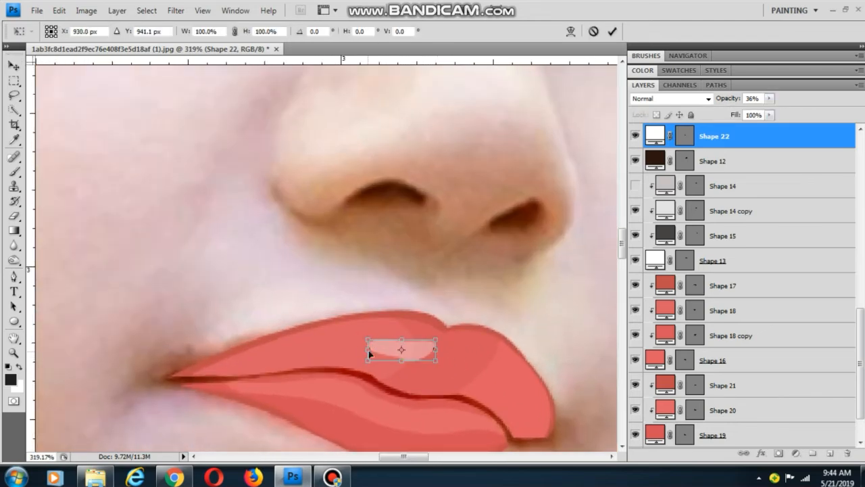
drag(448, 350, 431, 350)
key(Return)
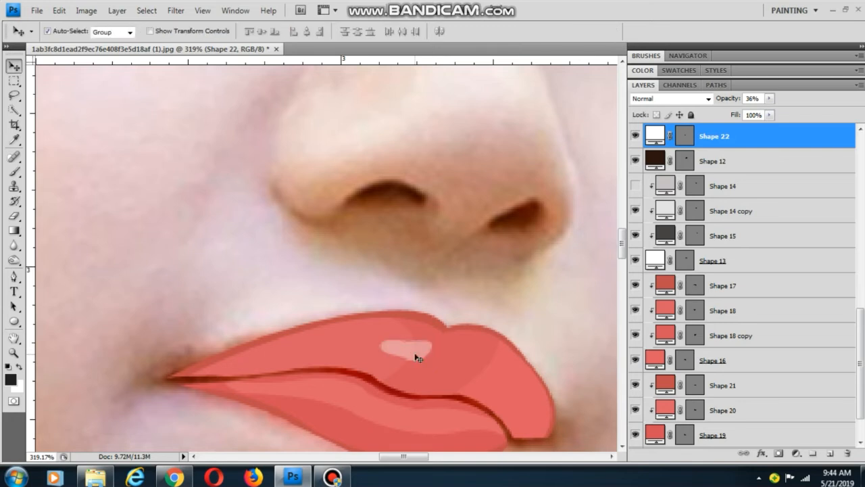
- Duplicate the upper-lip highlight onto the lower lip, scale the copy to 94.3%, and warp it to follow the lip
scroll(419, 351, up, 1)
drag(415, 286, 364, 371)
key(ctrl+t)
drag(321, 352, 326, 347)
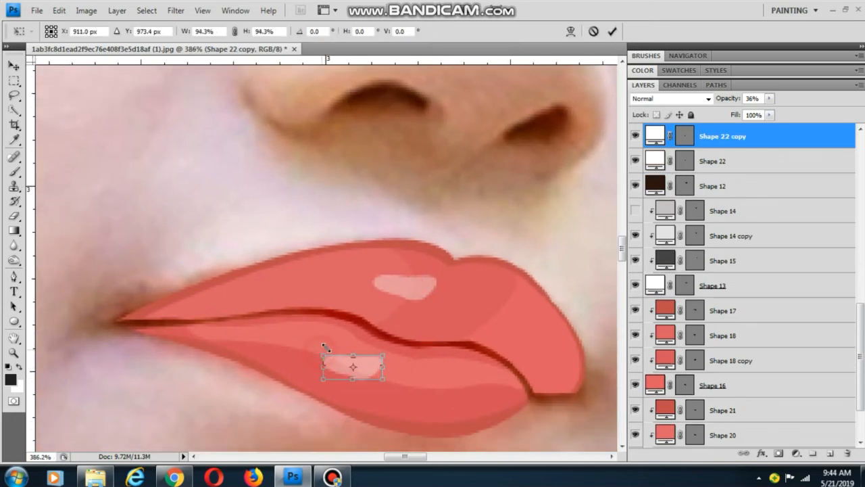
click(571, 31)
key(Return)
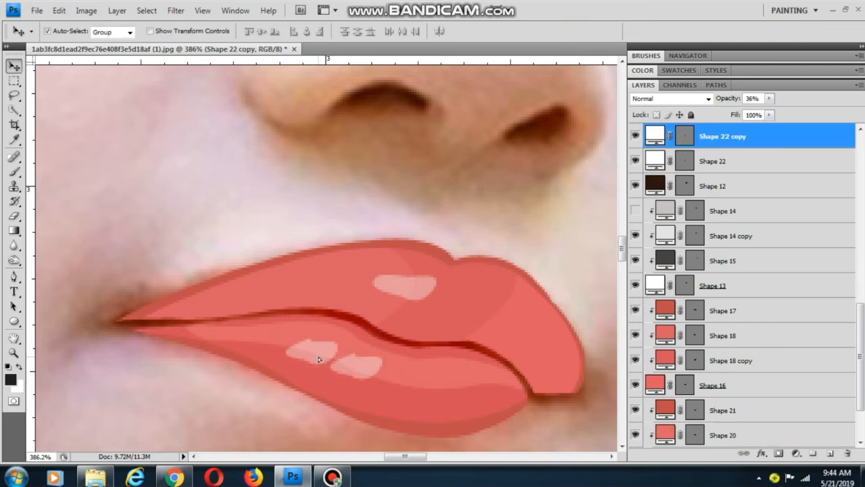
- Duplicate the lower-lip highlight and shrink the copy into a smaller accent beside it, toward the mouth's outer corner
key(ctrl+j)
key(ctrl+t)
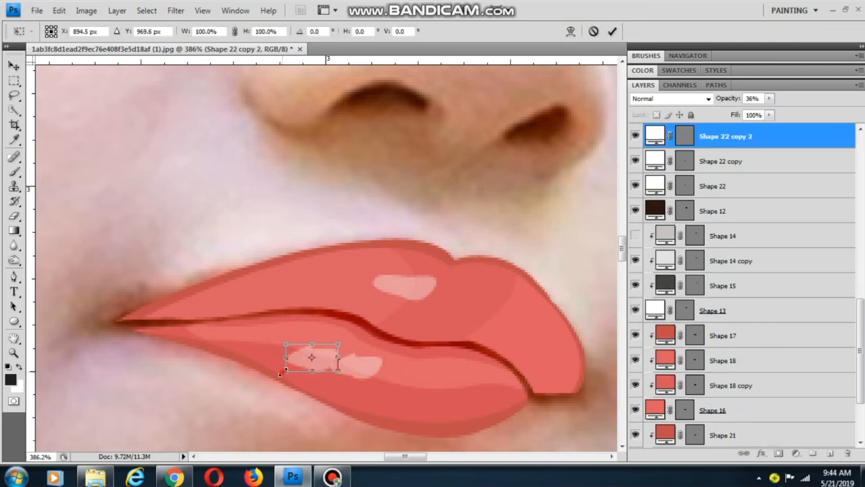
drag(279, 373, 307, 359)
key(Return)
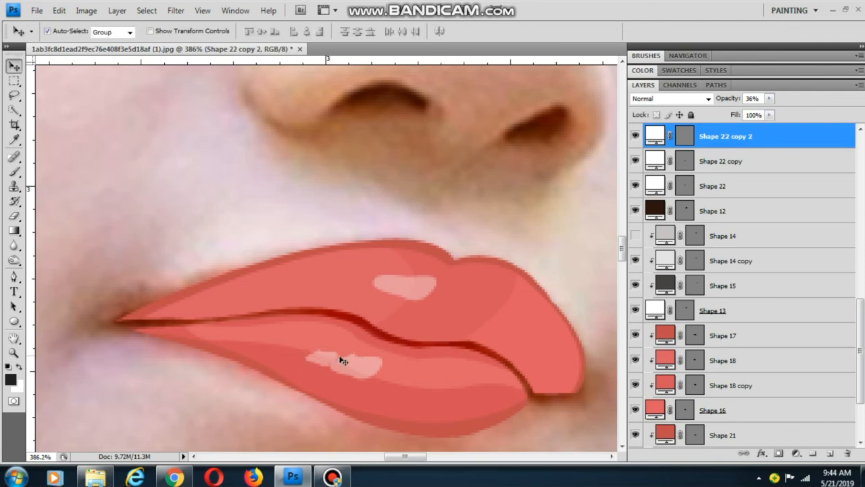
- Select the photo layer (Layer 0) and hide it briefly to examine the gap between the lip shapes, restoring its visibility
scroll(342, 354, down, 10)
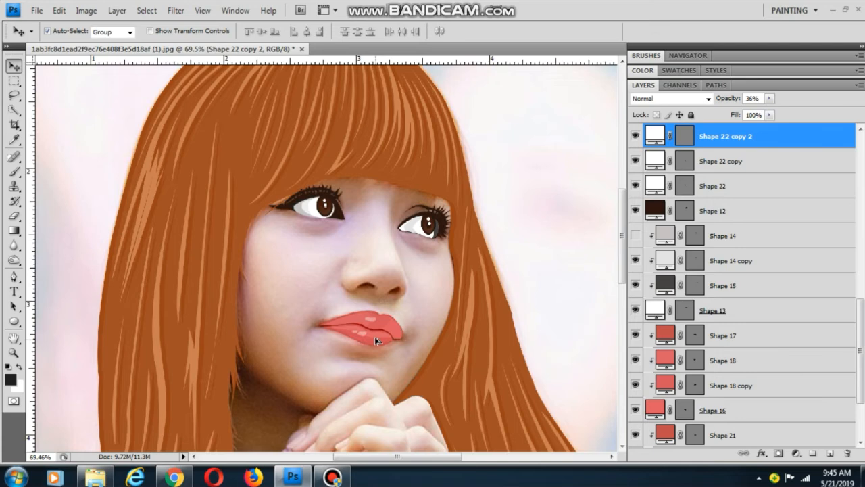
scroll(377, 340, down, 3)
click(324, 276)
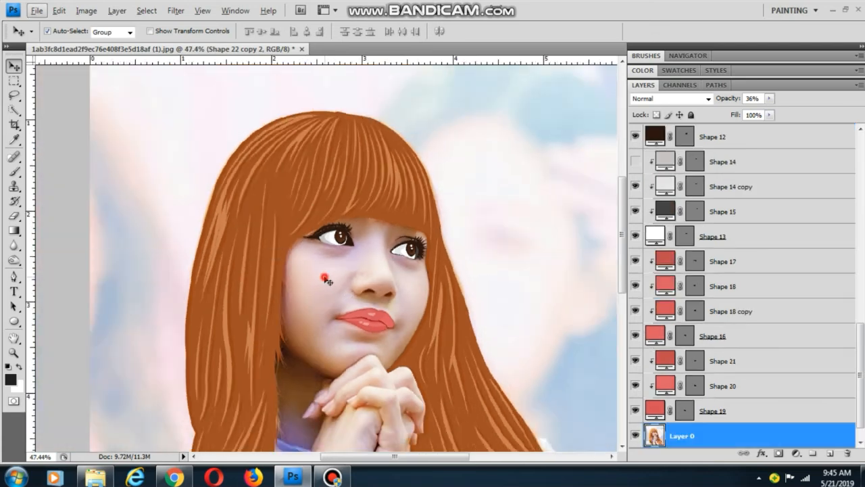
scroll(368, 353, up, 8)
click(634, 436)
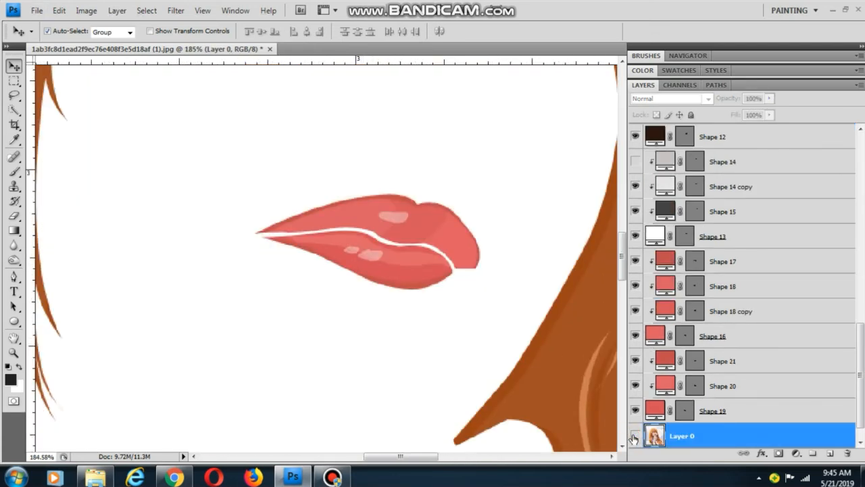
click(634, 435)
- Draw a closed Pen shape directly above Layer 0 that surrounds the dark line between the lips from corner to corner
scroll(365, 284, up, 2)
click(13, 276)
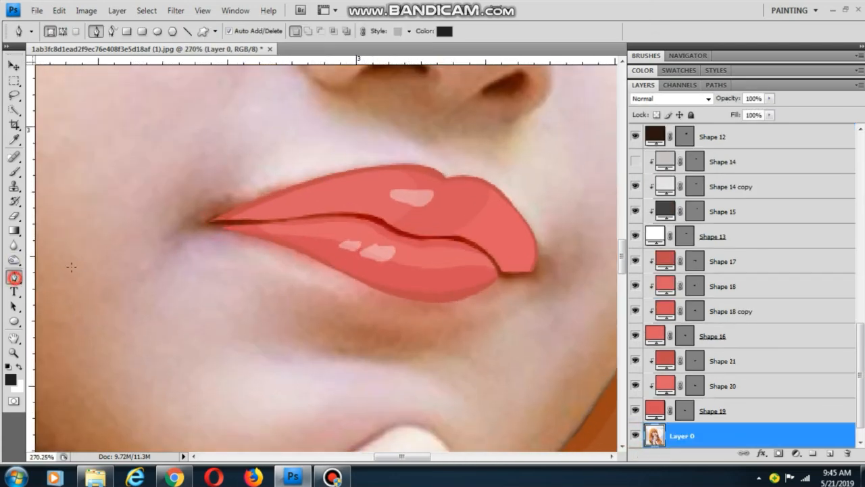
scroll(214, 222, up, 2)
click(214, 221)
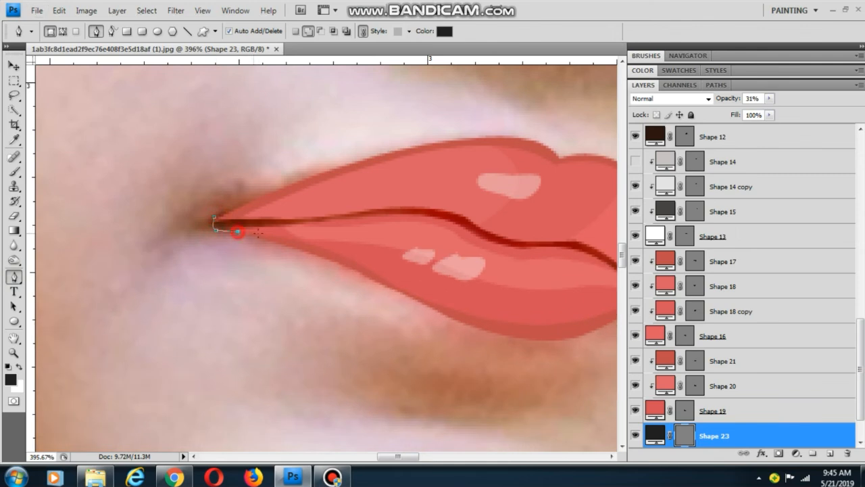
click(463, 232)
drag(340, 197, 303, 202)
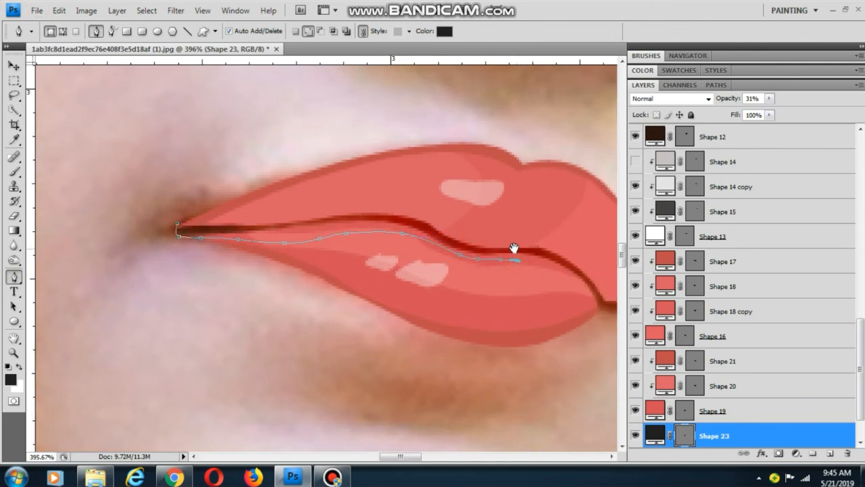
drag(514, 247, 328, 175)
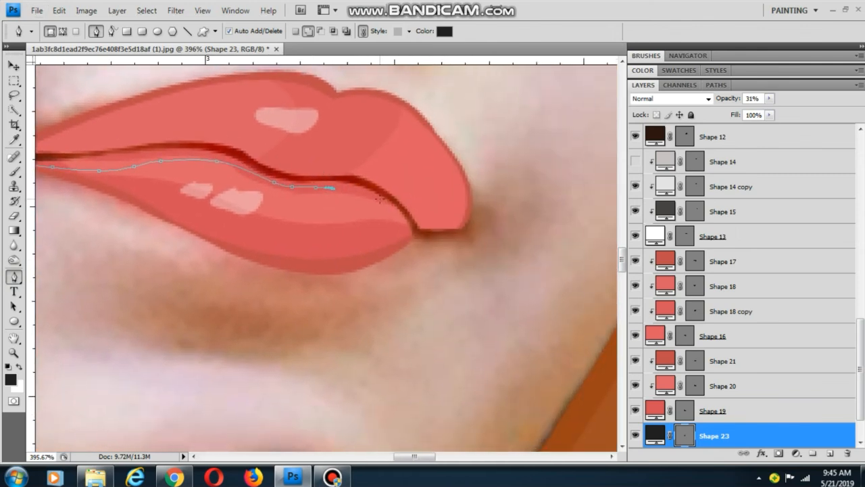
click(443, 223)
click(401, 189)
click(373, 172)
click(304, 154)
click(244, 141)
drag(221, 128, 187, 125)
click(162, 123)
drag(149, 145, 318, 164)
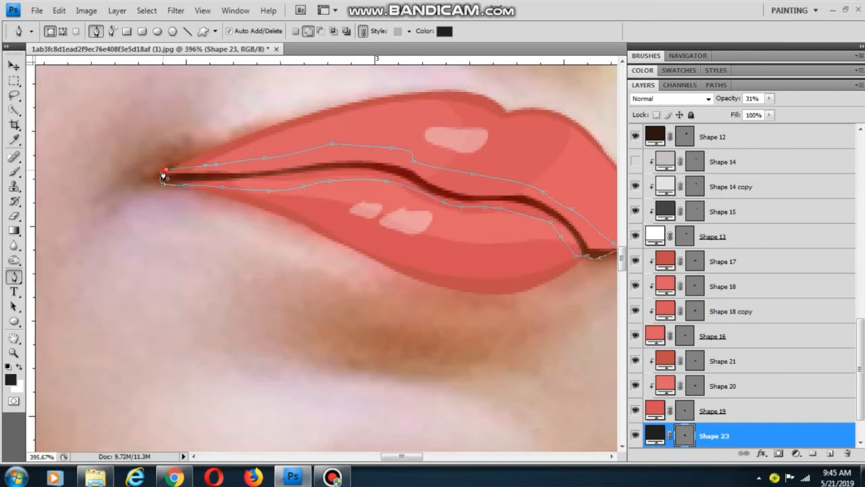
- Fill the lip-gap shape (Shape 23) with dark red #910000, raise its opacity to full, and reselect the photo layer
double_click(653, 427)
click(406, 172)
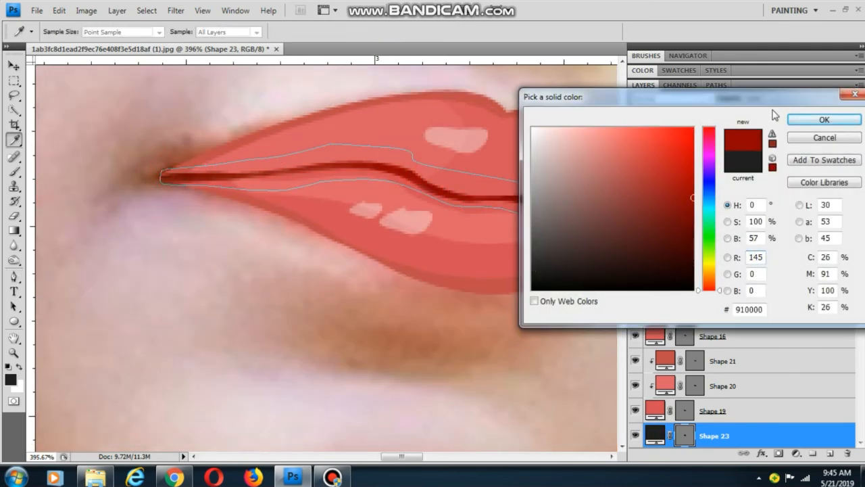
click(795, 120)
click(769, 99)
drag(768, 112, 784, 112)
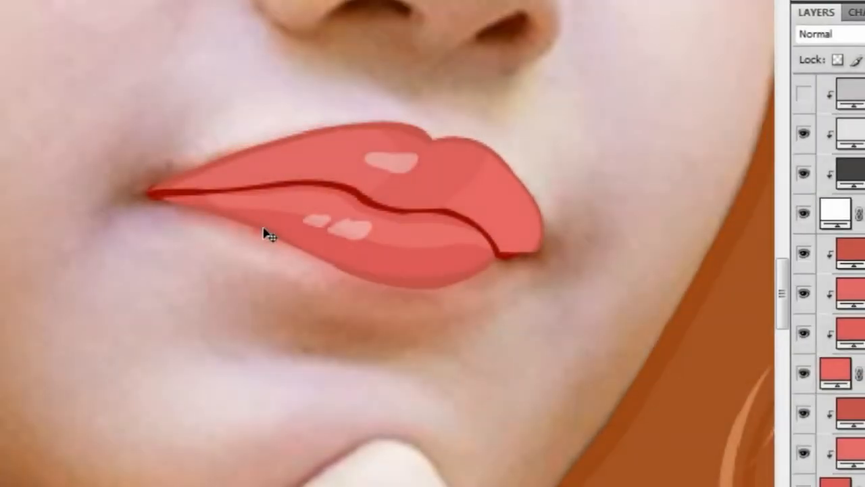
click(264, 300)
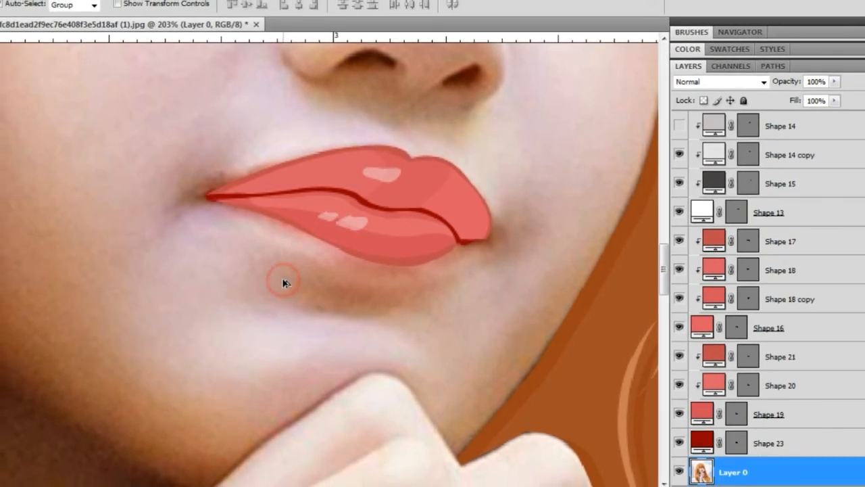